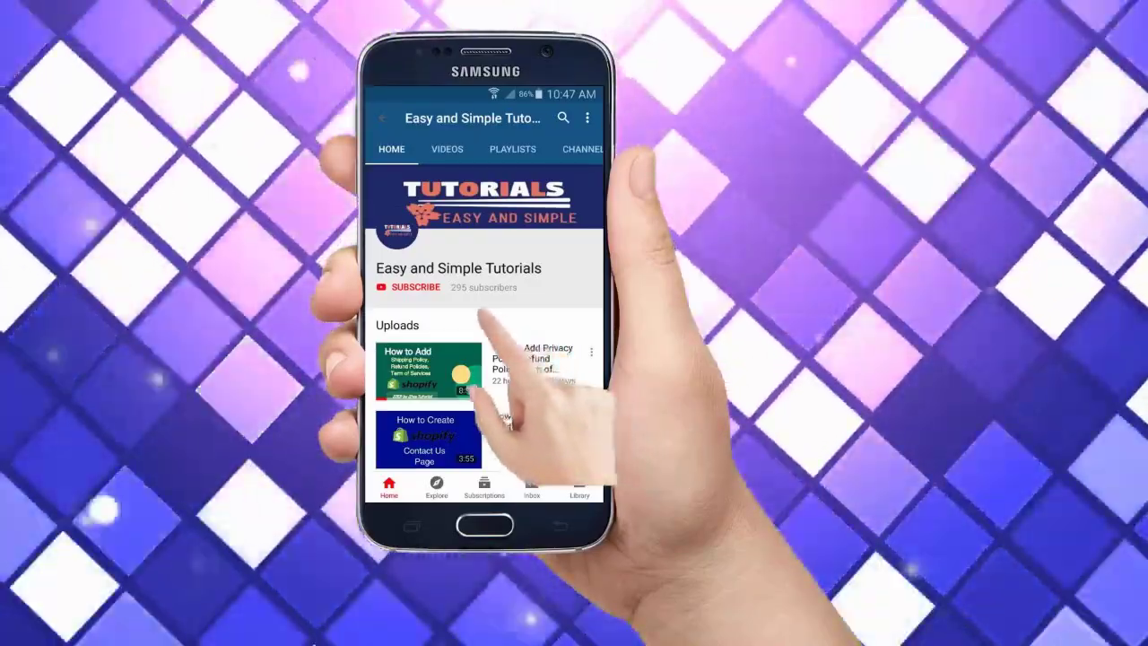
# Step: Open a new browser tab and go to shopify.com through the Shopify start-page tile
pyautogui.click(408, 287)
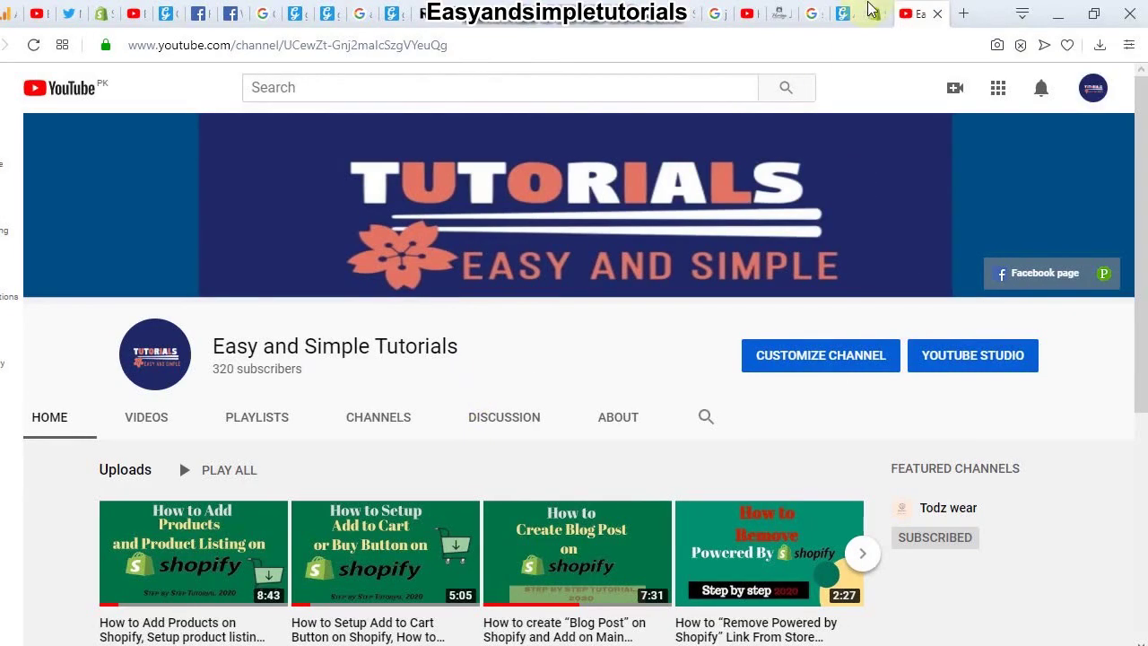
pyautogui.click(964, 14)
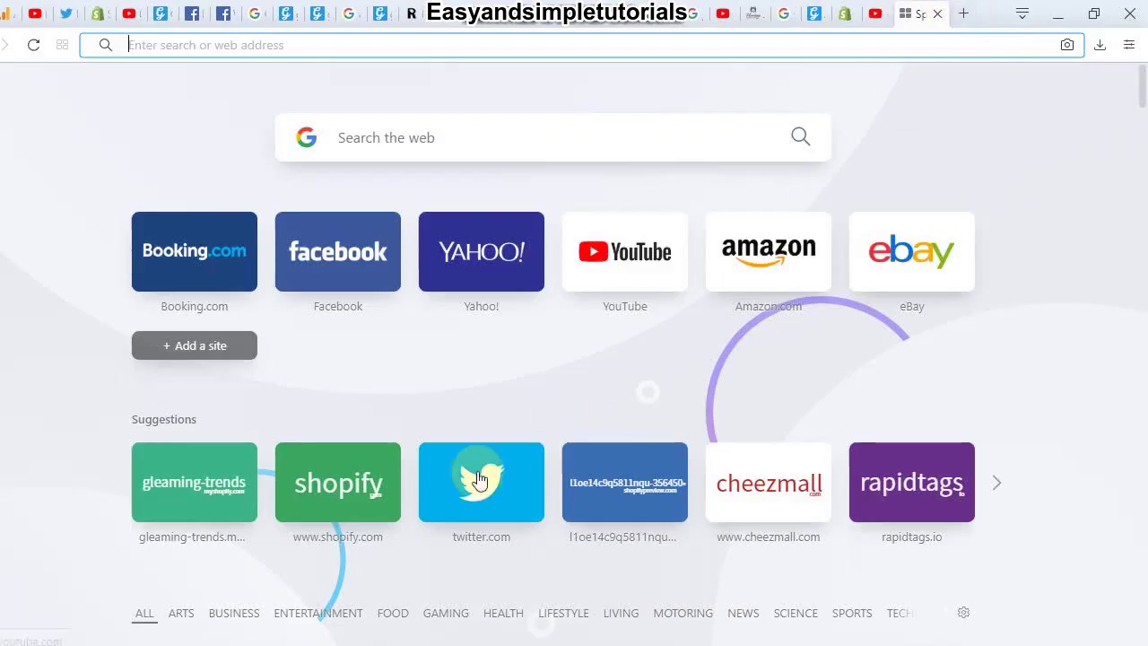
pyautogui.click(358, 480)
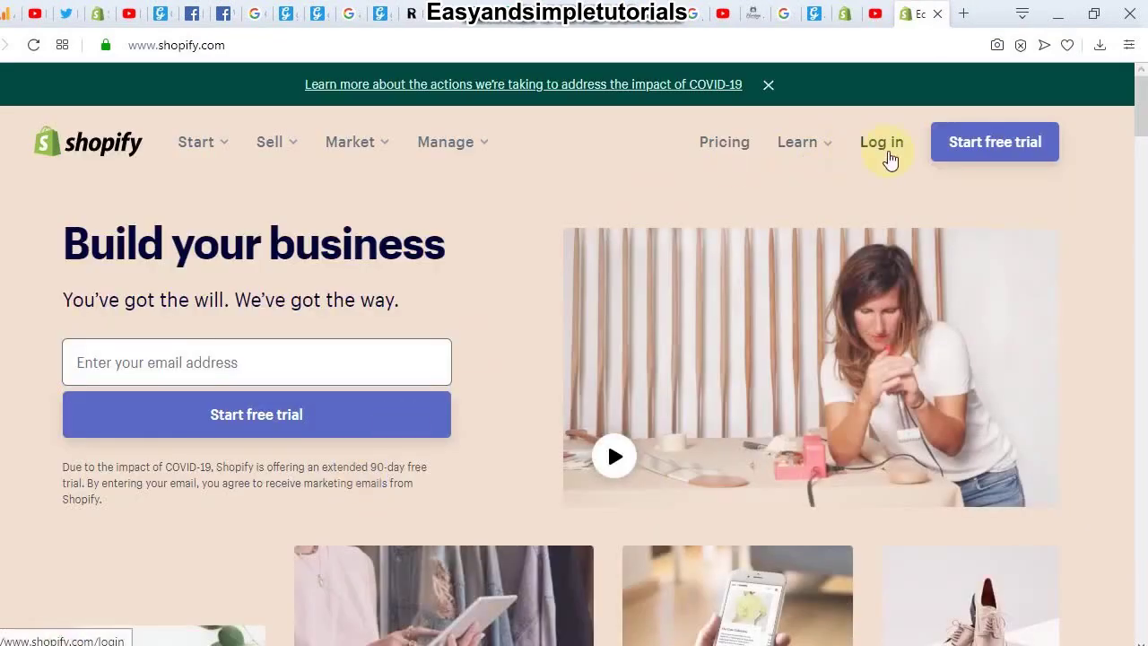
# Step: Log in to the gleaming-trends store with the saved account e-mail and the account password
pyautogui.click(882, 142)
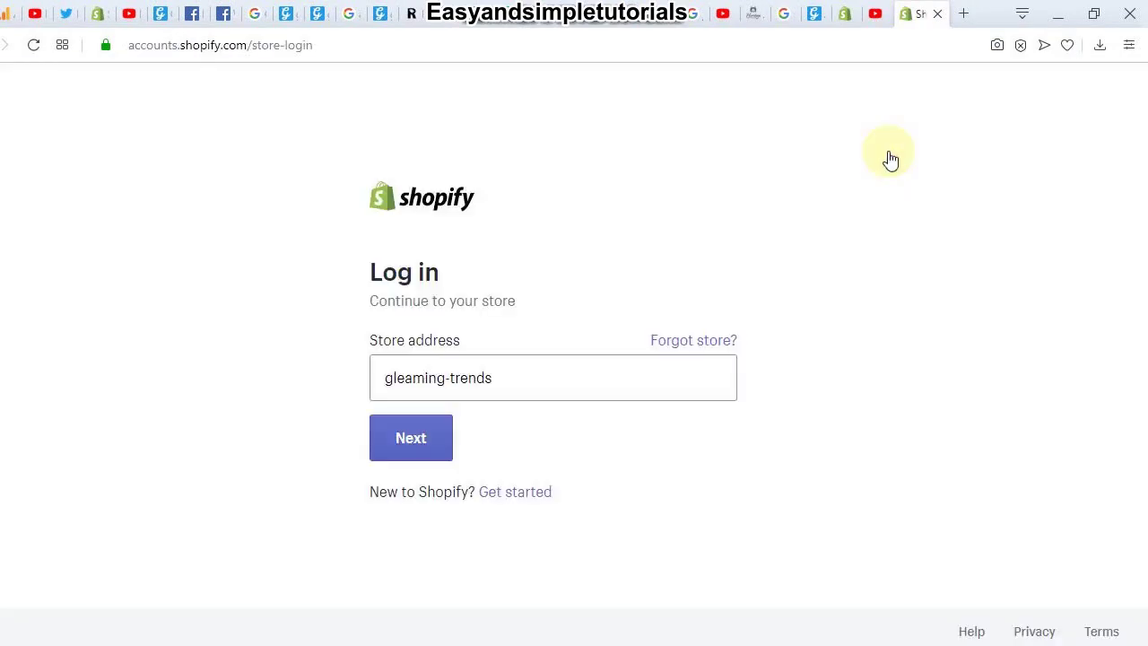
pyautogui.click(532, 376)
pyautogui.click(410, 448)
pyautogui.click(405, 439)
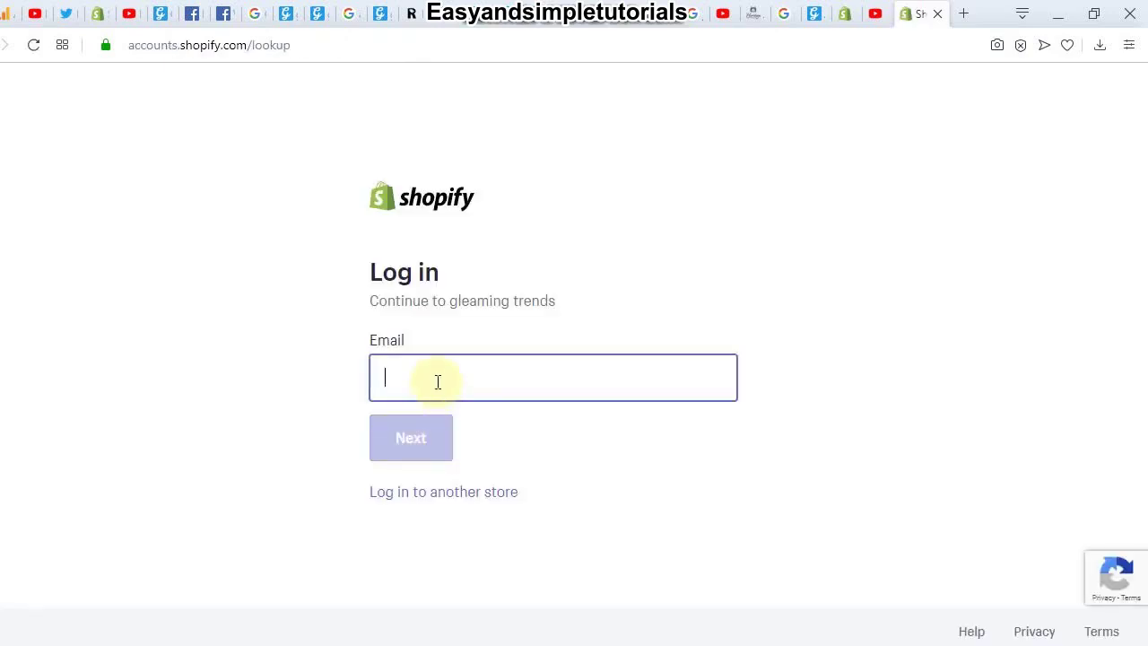
pyautogui.click(437, 381)
pyautogui.click(436, 419)
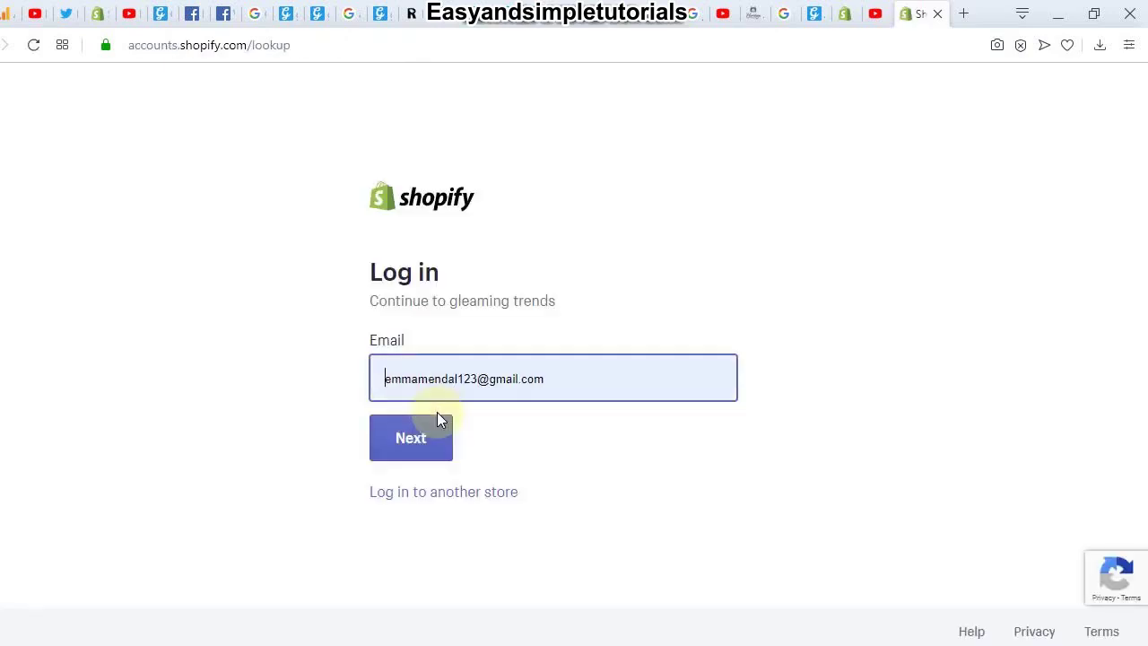
pyautogui.click(409, 449)
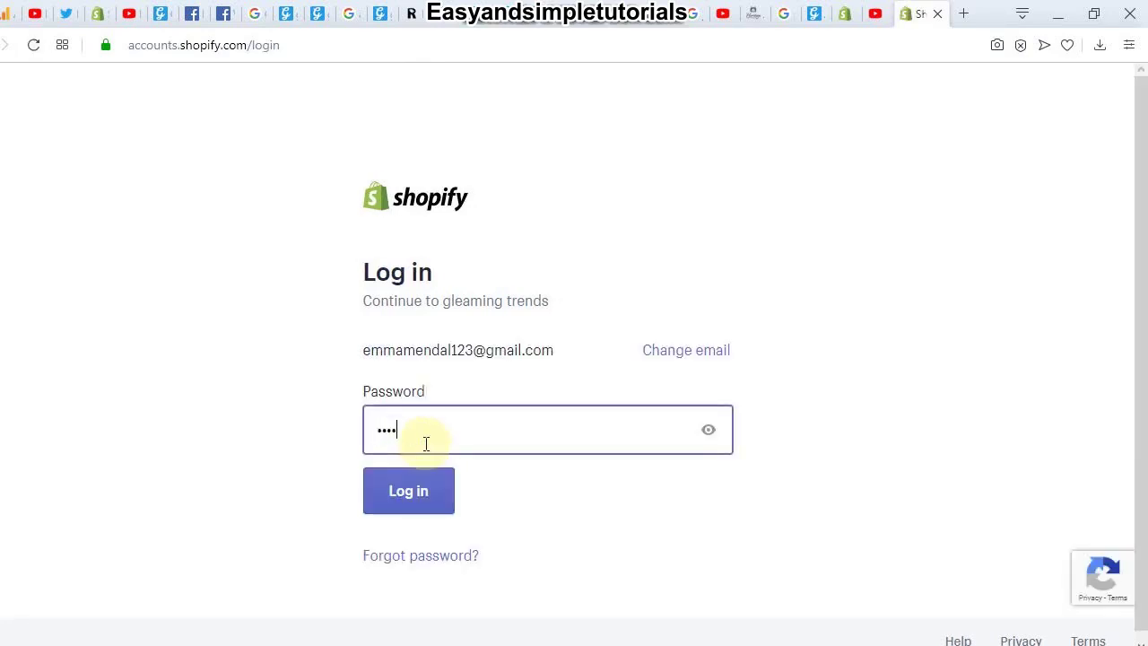
pyautogui.write('•')
pyautogui.press('Return')
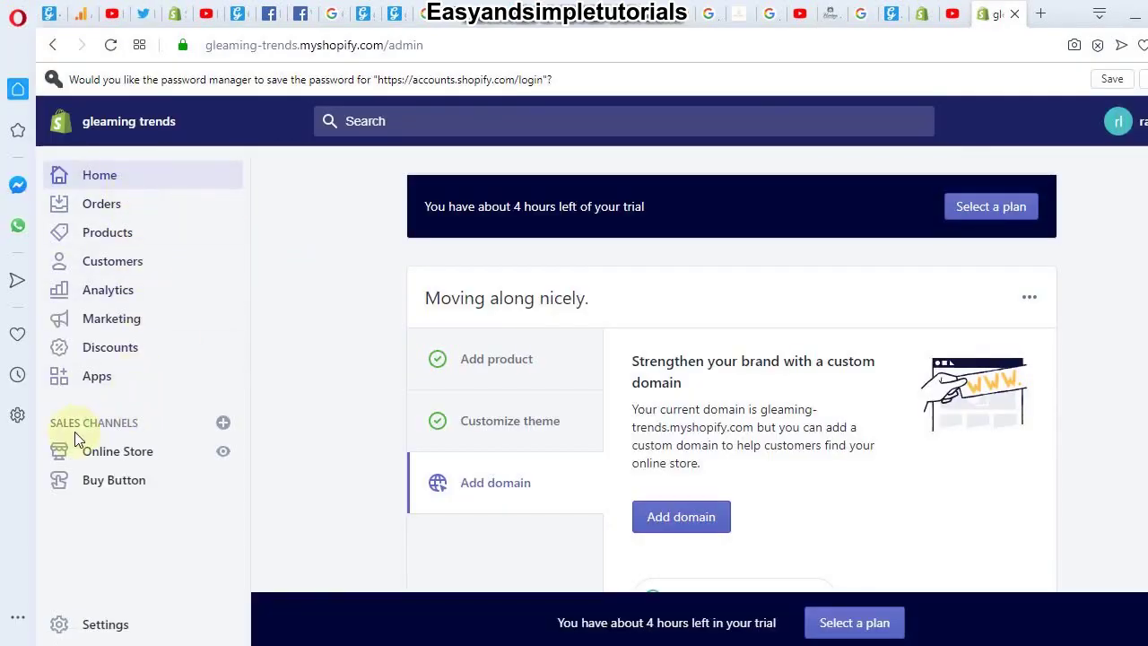
# Step: Go to Online Store > Pages and start a new page
pyautogui.click(126, 457)
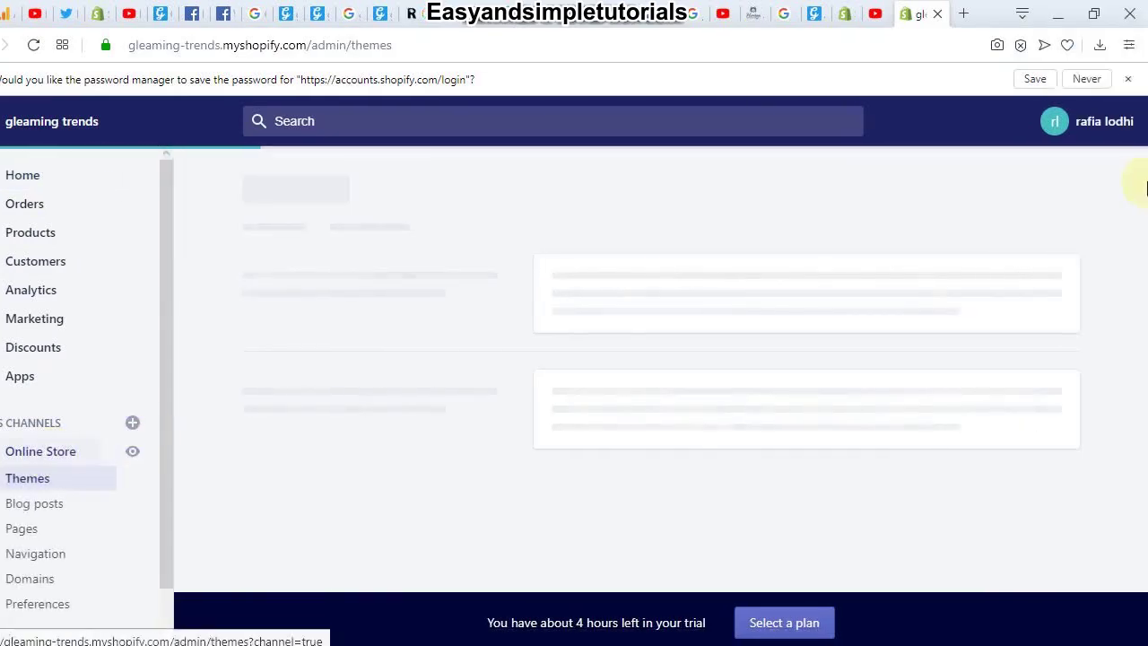
pyautogui.scroll(-1, 136, 539)
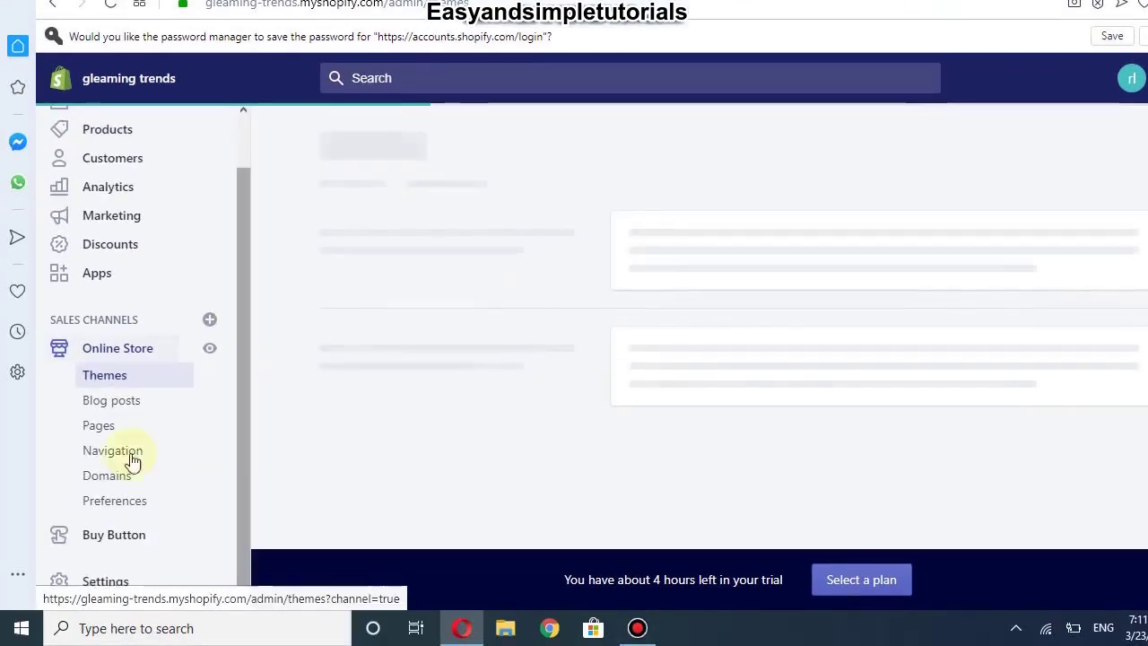
pyautogui.click(93, 430)
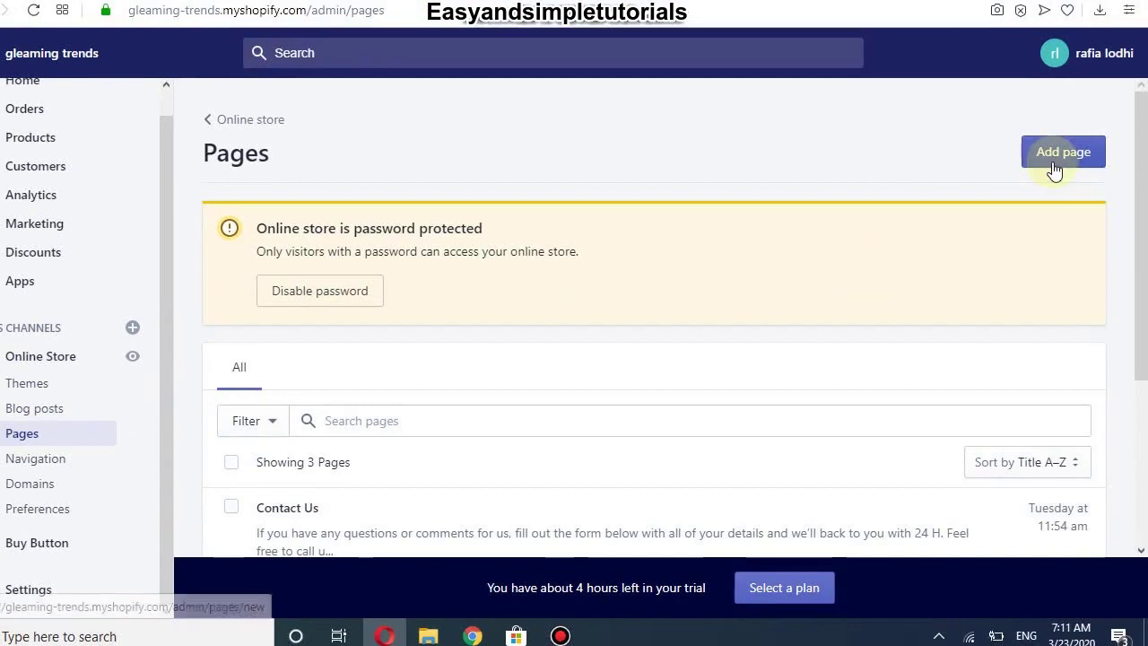
pyautogui.click(1056, 167)
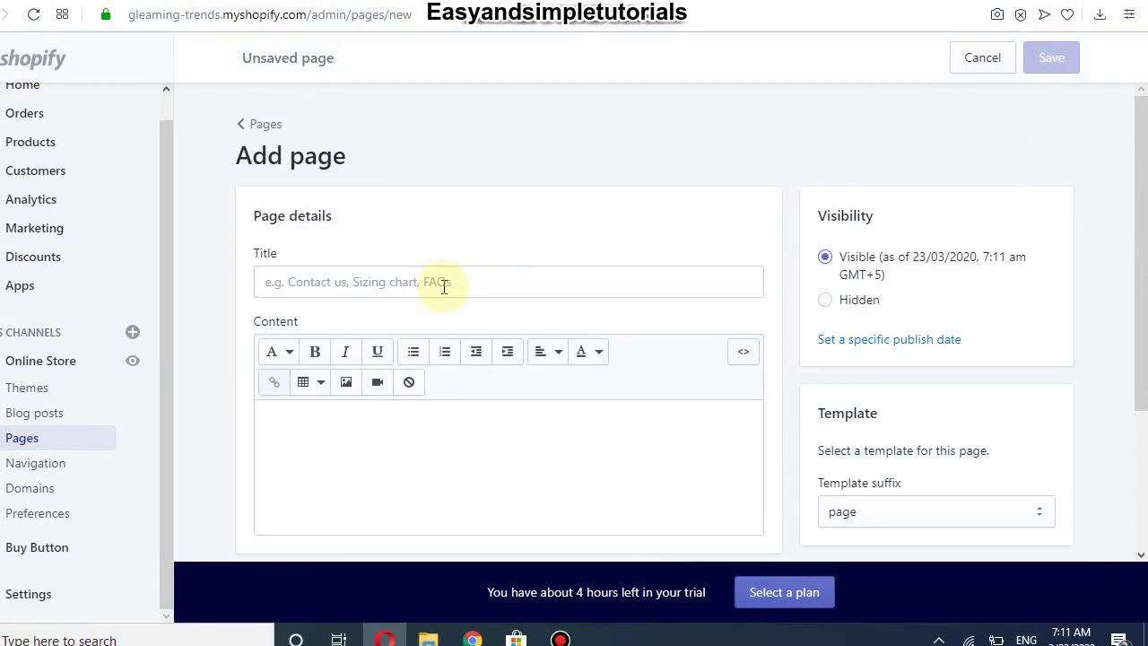
# Step: Title the new page 'FAQs' and begin writing its content
pyautogui.click(302, 283)
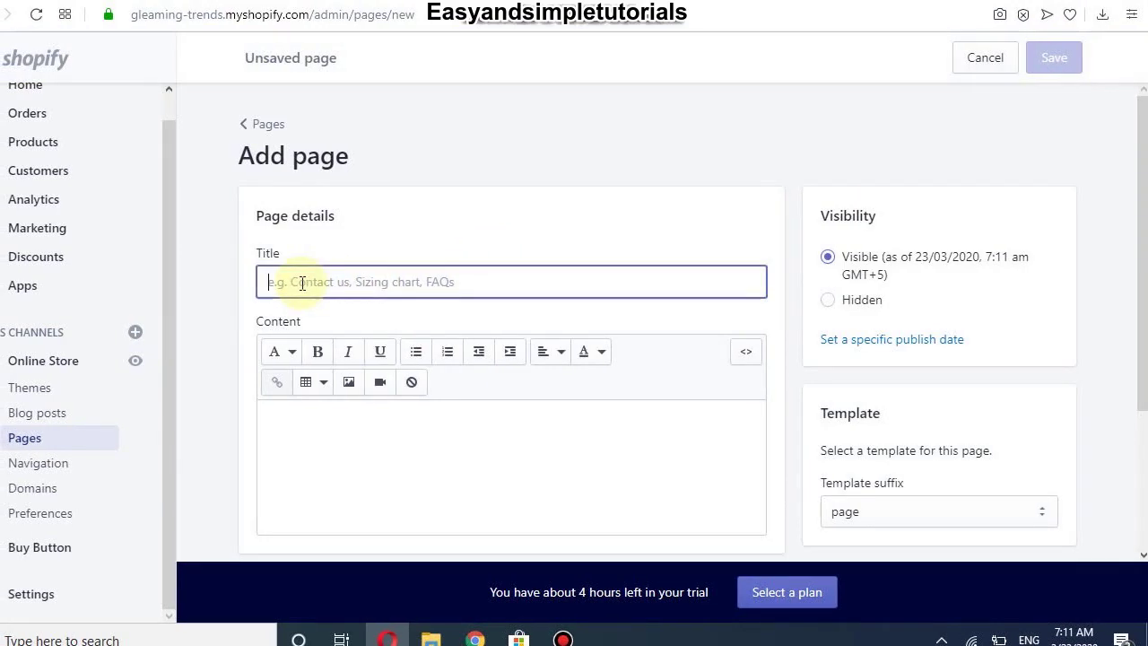
pyautogui.write('FAQ')
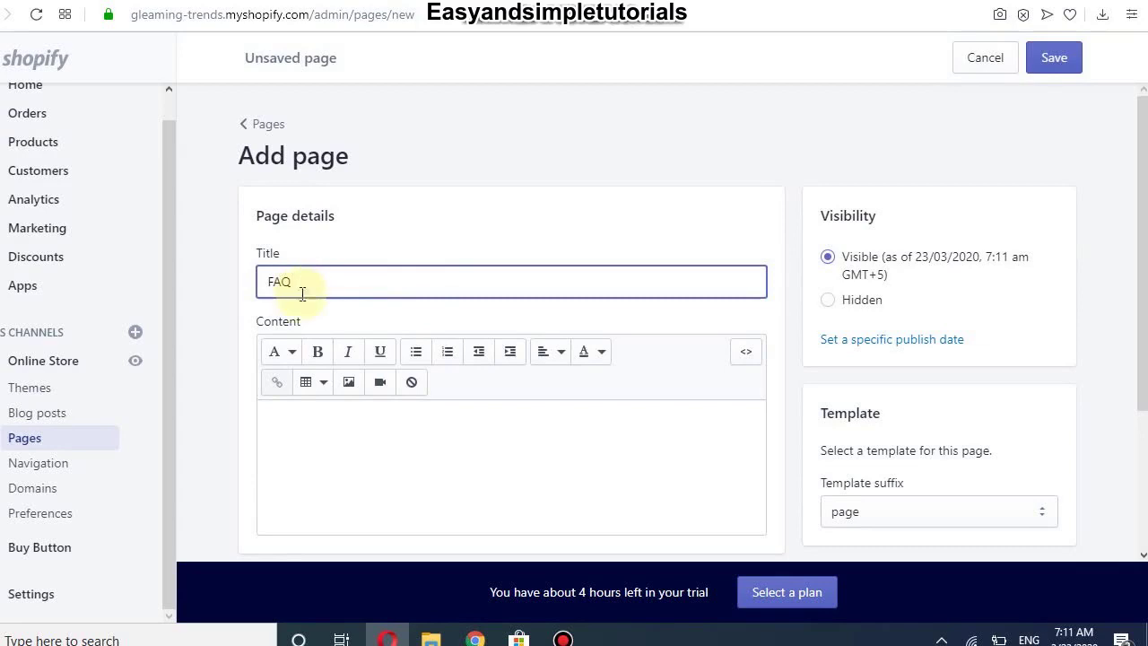
pyautogui.press('BackSpace')
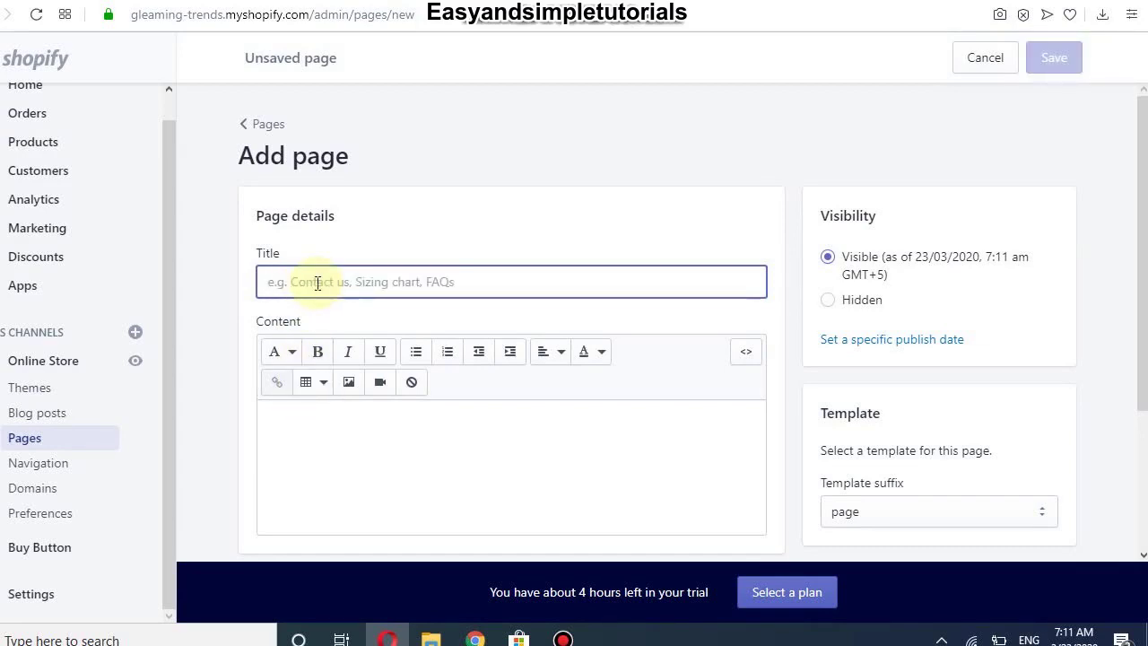
pyautogui.write('FAQs')
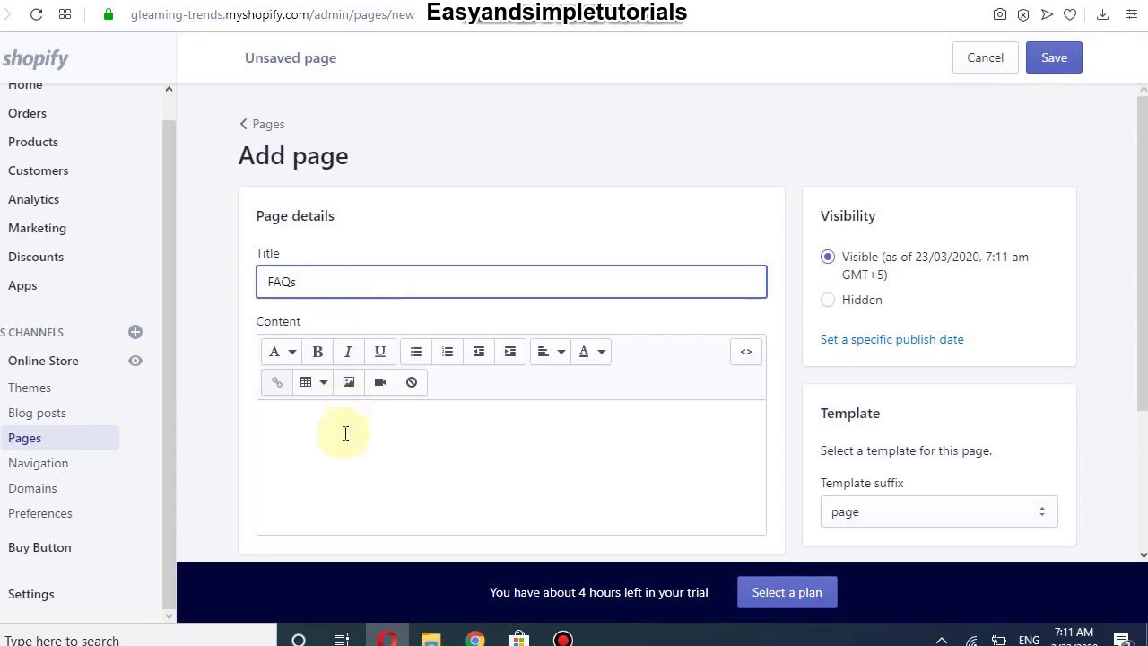
pyautogui.click(344, 435)
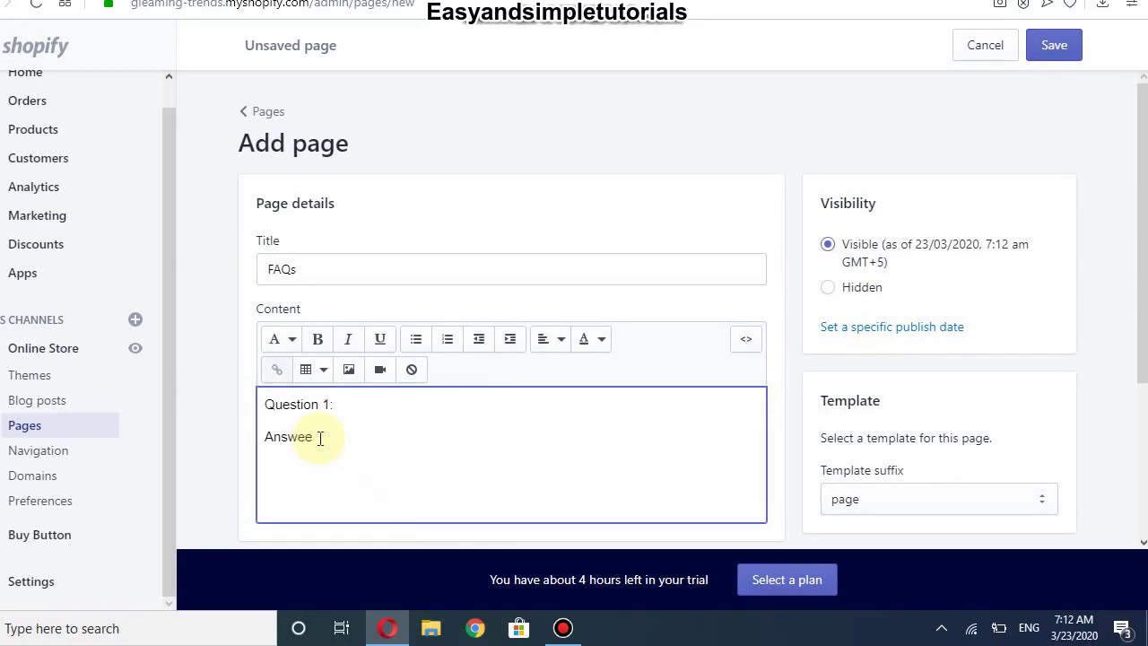
# Step: Fix the Answer typo and add the 'Answer:' and 'Question 3:' lines, each on its own line
pyautogui.press('BackSpace')
pyautogui.press('BackSpace')
pyautogui.press('Return')
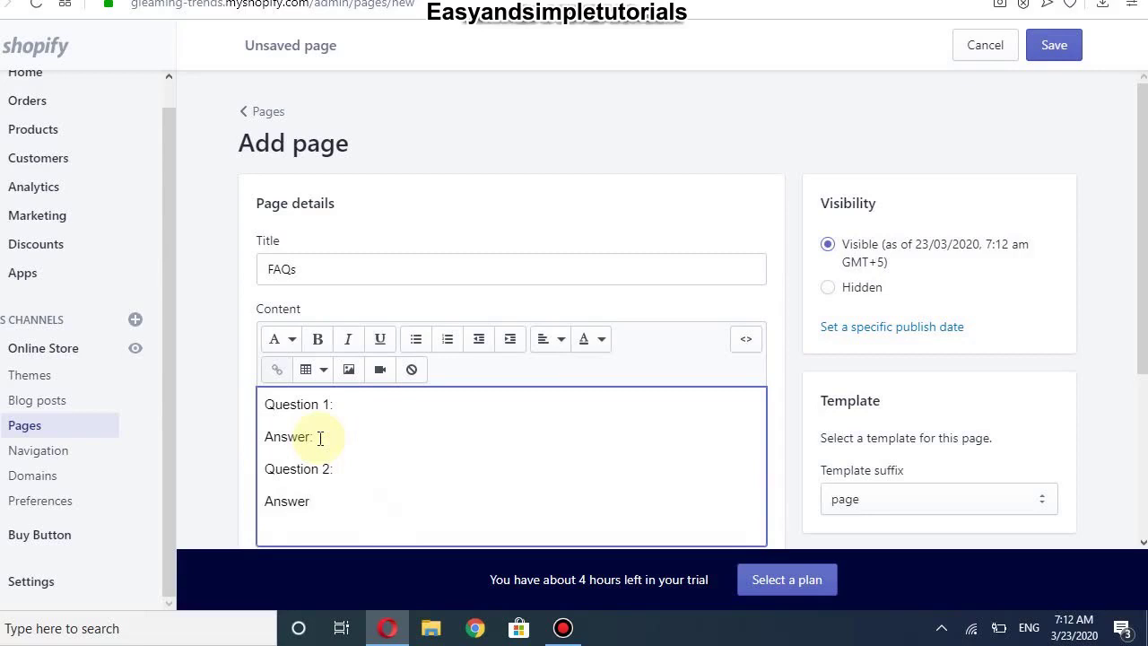
pyautogui.write('Answer:')
pyautogui.press('Return')
pyautogui.scroll(-1, 323, 439)
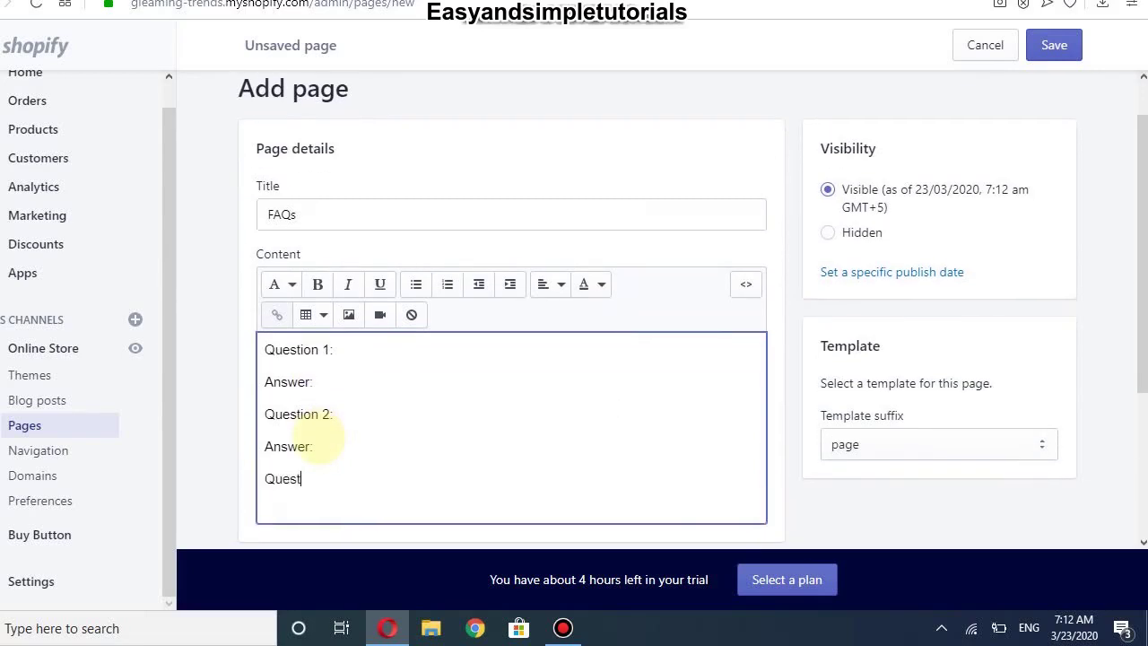
pyautogui.write('Question 3:')
pyautogui.press('Return')
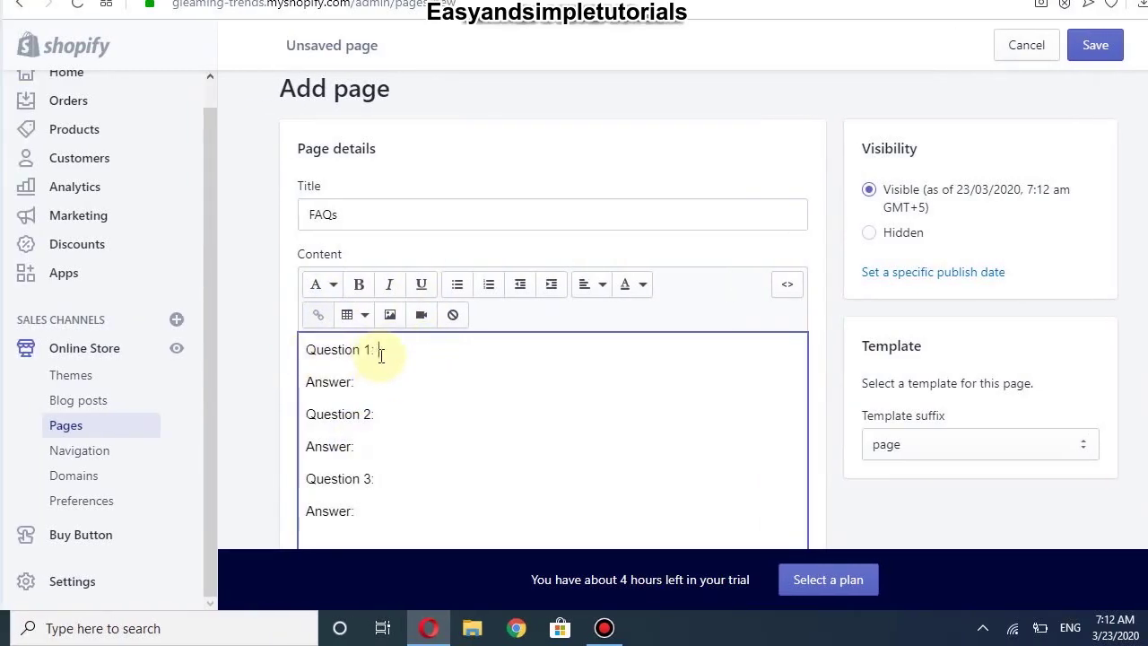
# Step: Bold the 'Question 1:', 'Question 2:' and 'Question 3:' labels
pyautogui.moveTo(381, 356); pyautogui.dragTo(297, 355)
pyautogui.click(360, 287)
pyautogui.moveTo(384, 414); pyautogui.dragTo(280, 400)
pyautogui.click(376, 285)
pyautogui.moveTo(410, 479); pyautogui.dragTo(292, 469)
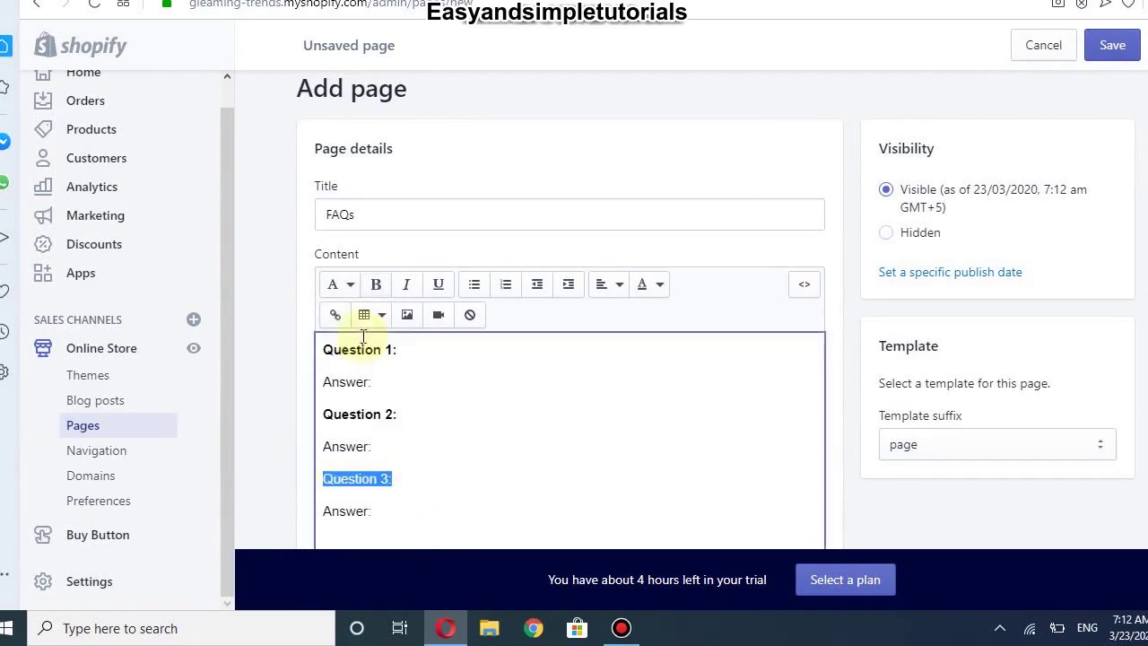
pyautogui.click(375, 287)
pyautogui.click(544, 492)
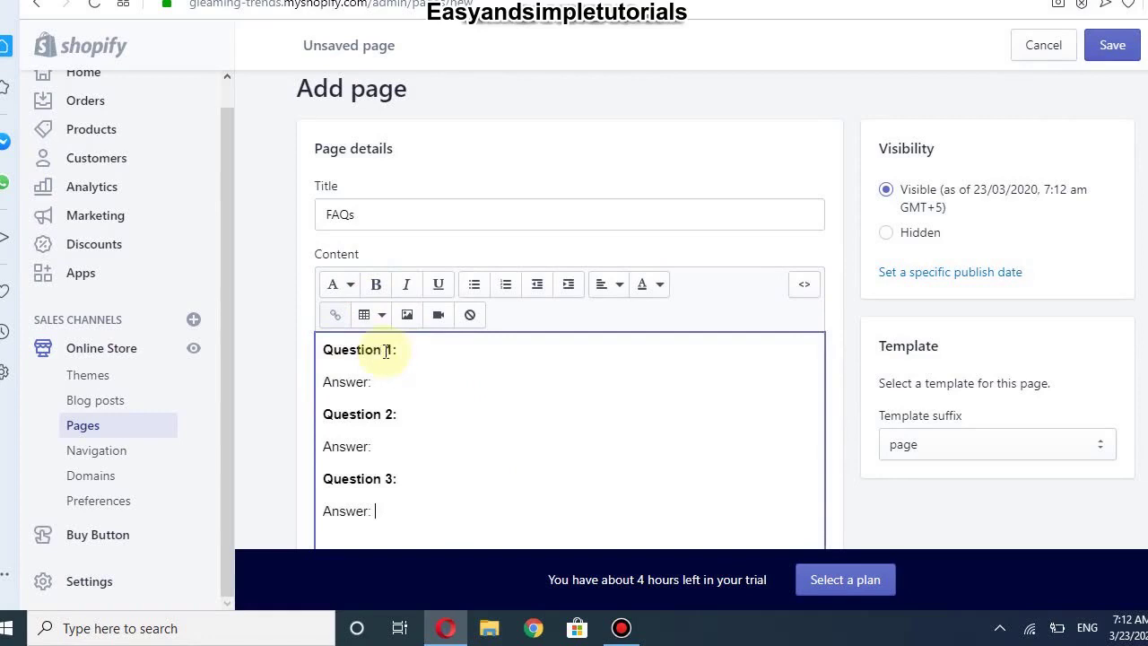
pyautogui.moveTo(402, 351); pyautogui.dragTo(325, 347)
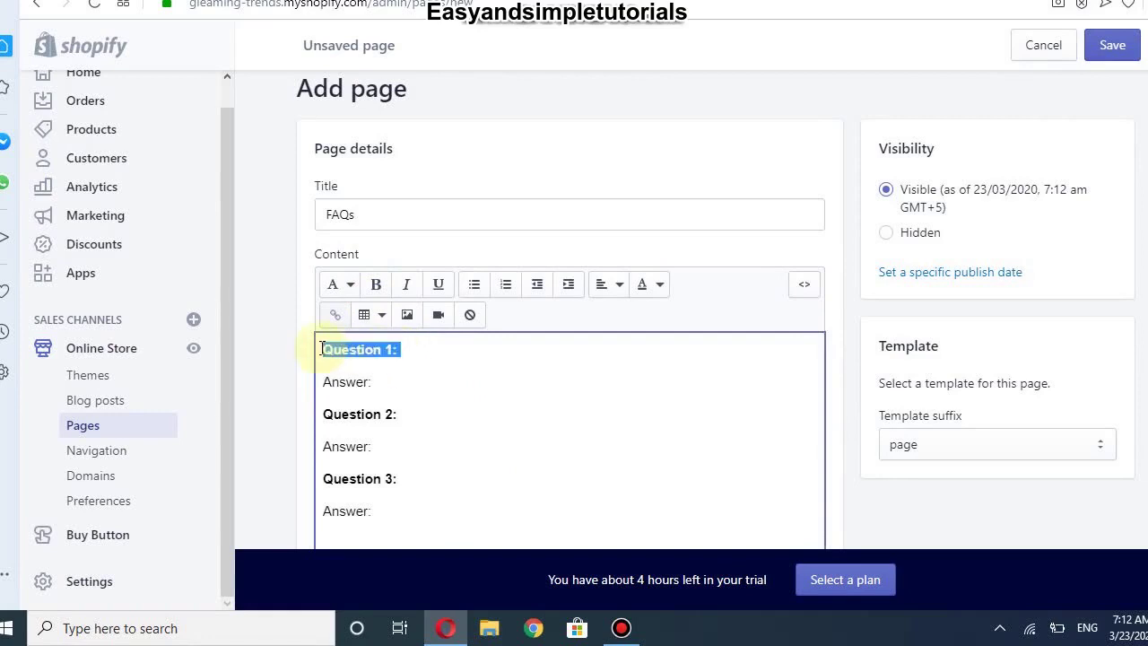
# Step: Apply the Heading 4 style to 'Question 1:' and 'Question 2:'
pyautogui.click(349, 287)
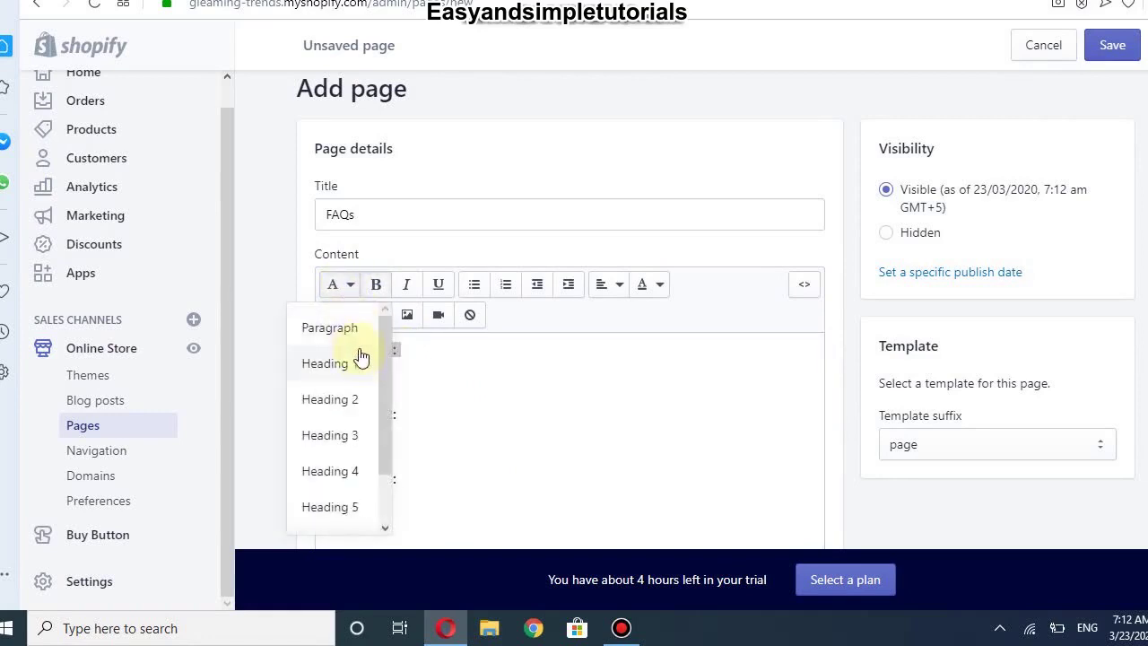
pyautogui.click(333, 473)
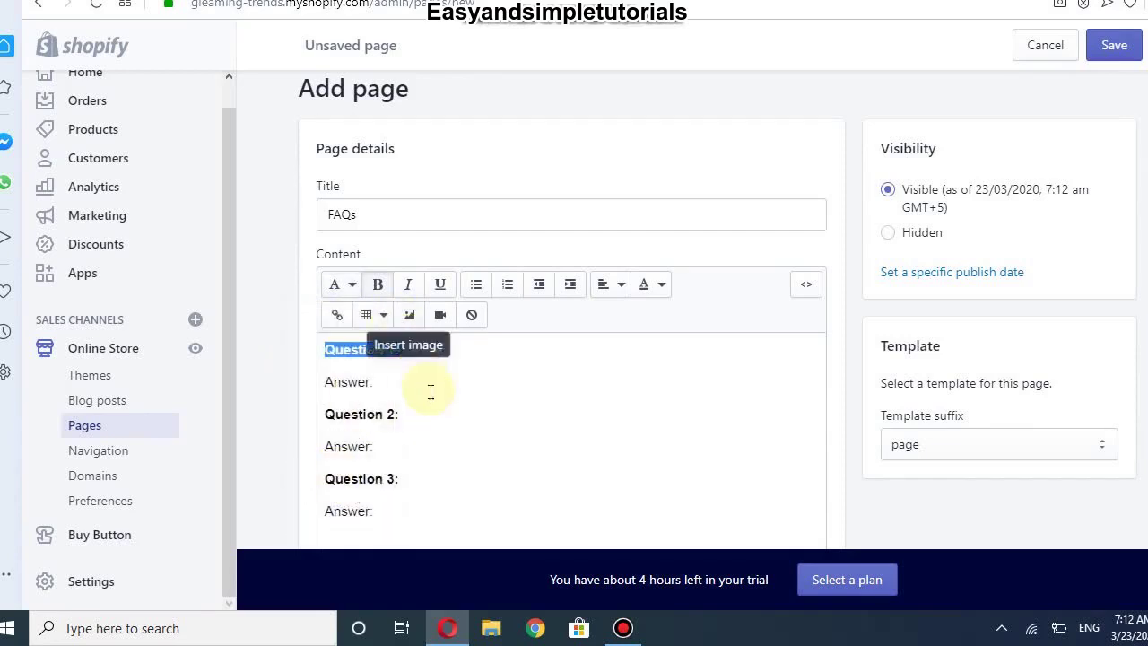
pyautogui.moveTo(409, 415); pyautogui.dragTo(314, 414)
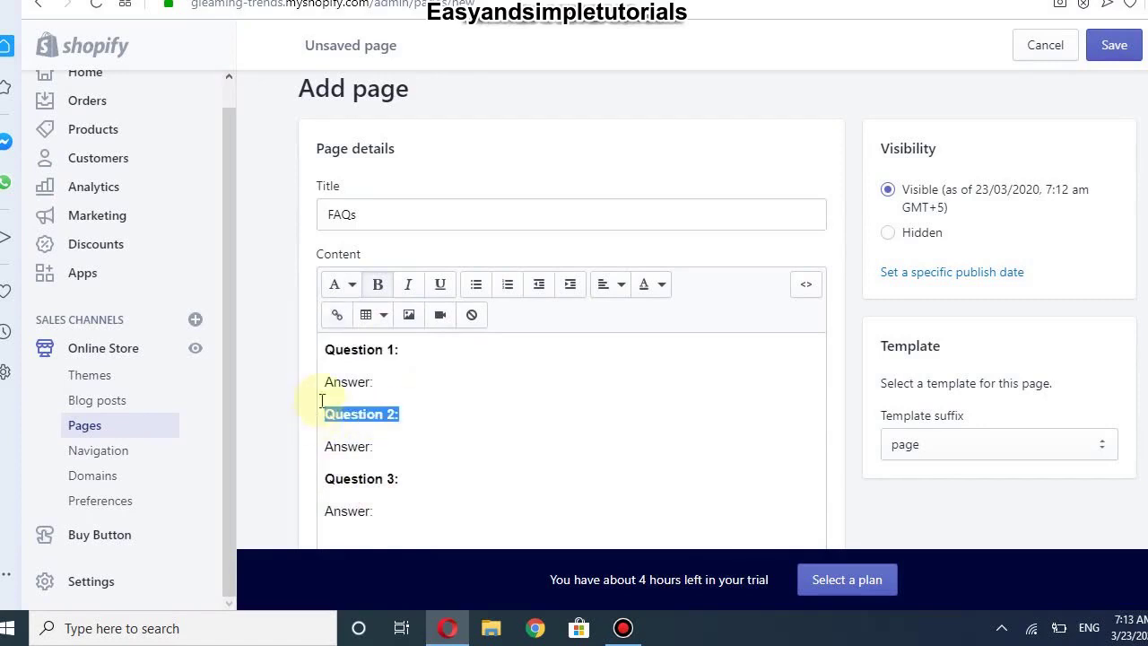
pyautogui.click(343, 292)
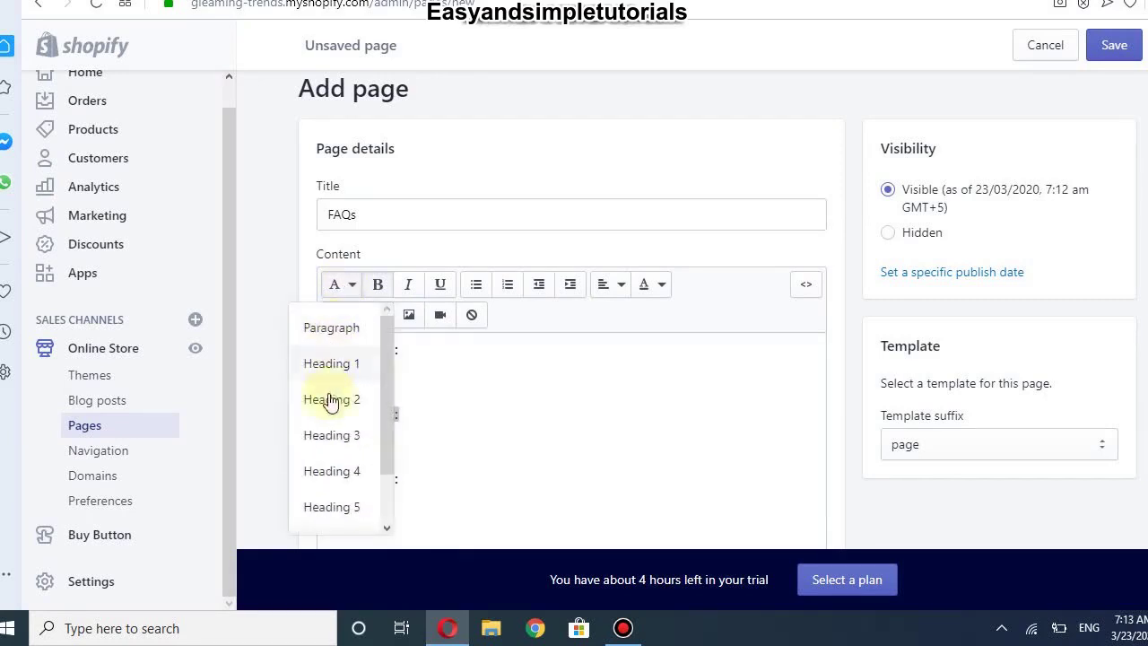
pyautogui.click(330, 474)
# Step: Give 'Question 3:' the Heading 4 style as well, replacing a trial Heading 1
pyautogui.moveTo(408, 494); pyautogui.dragTo(328, 461)
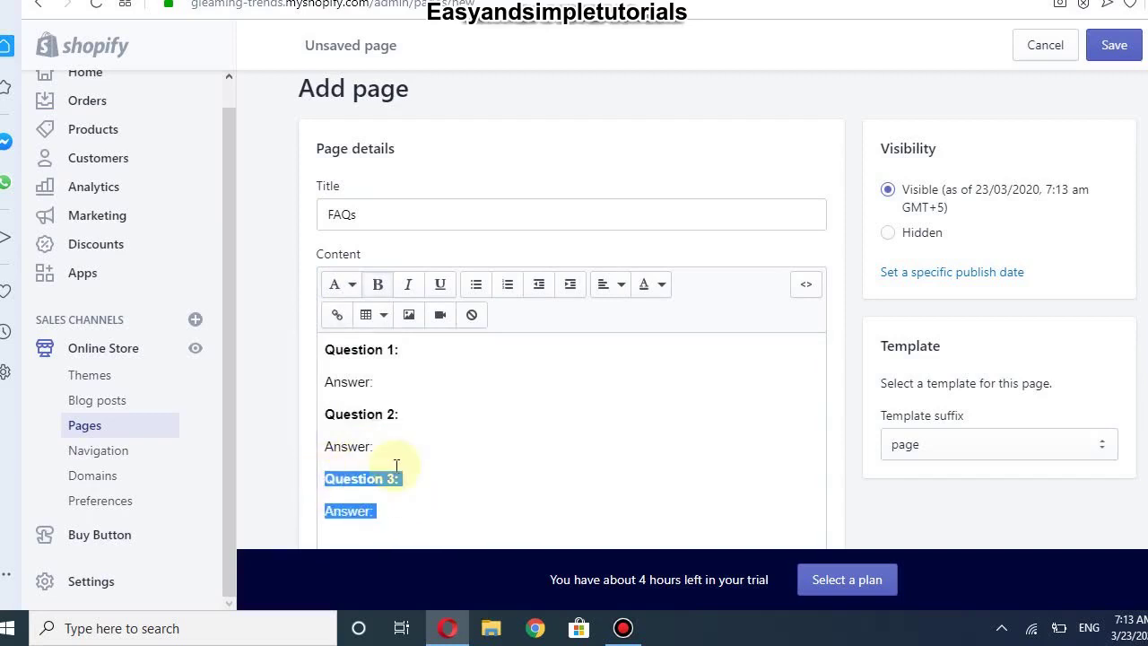
pyautogui.click(439, 481)
pyautogui.moveTo(439, 480); pyautogui.dragTo(323, 478)
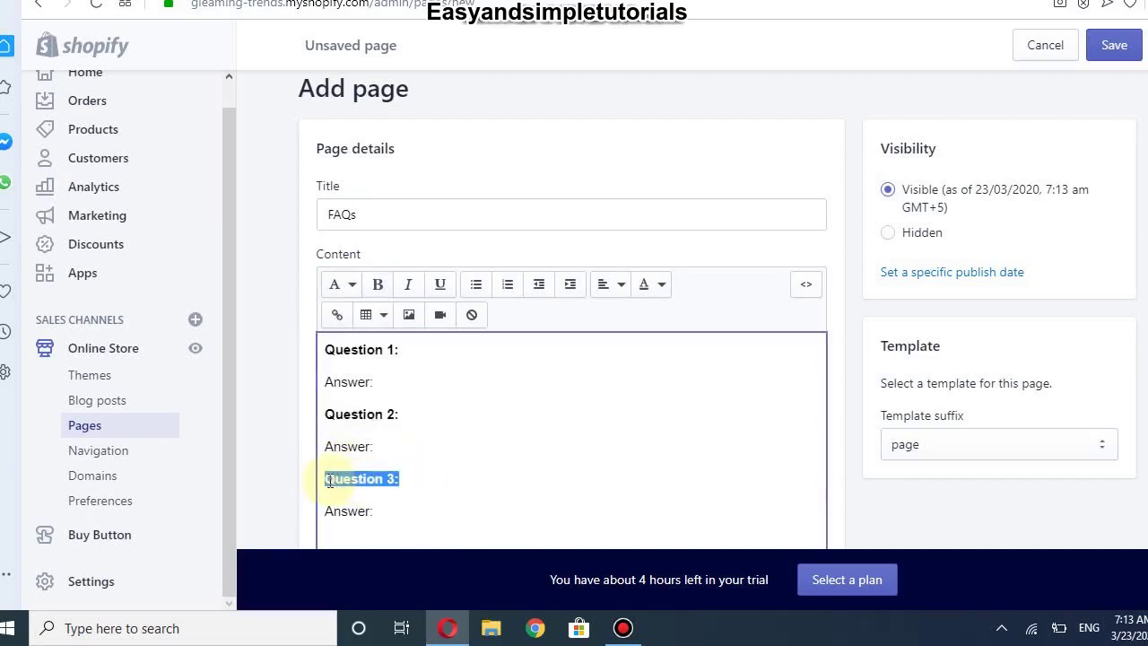
pyautogui.click(341, 284)
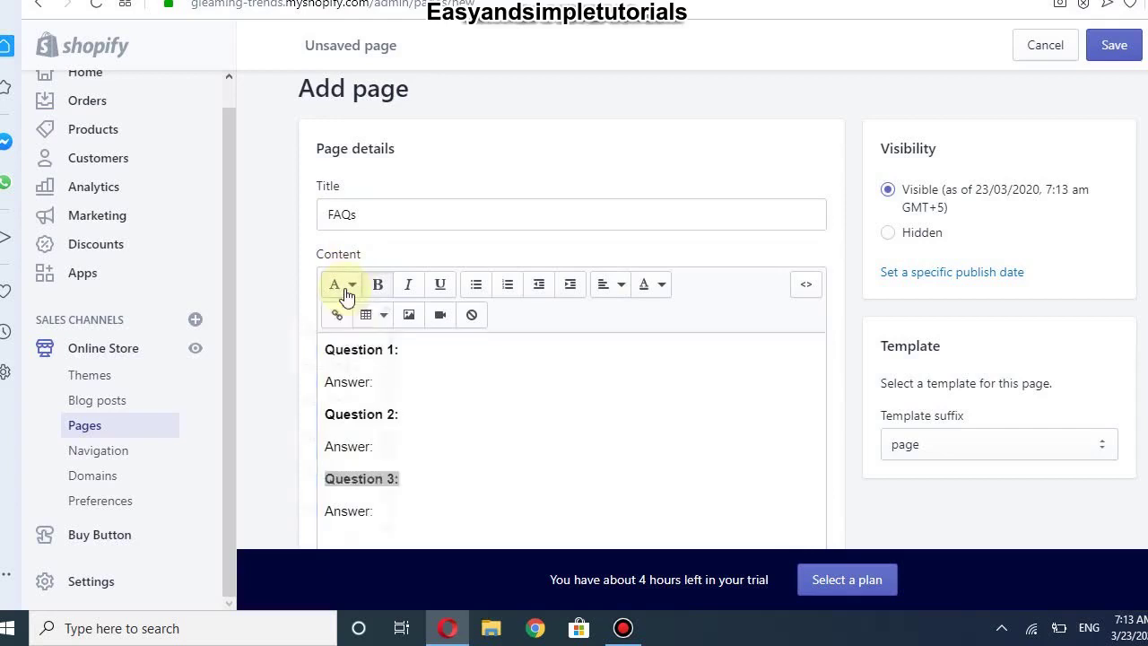
pyautogui.click(346, 364)
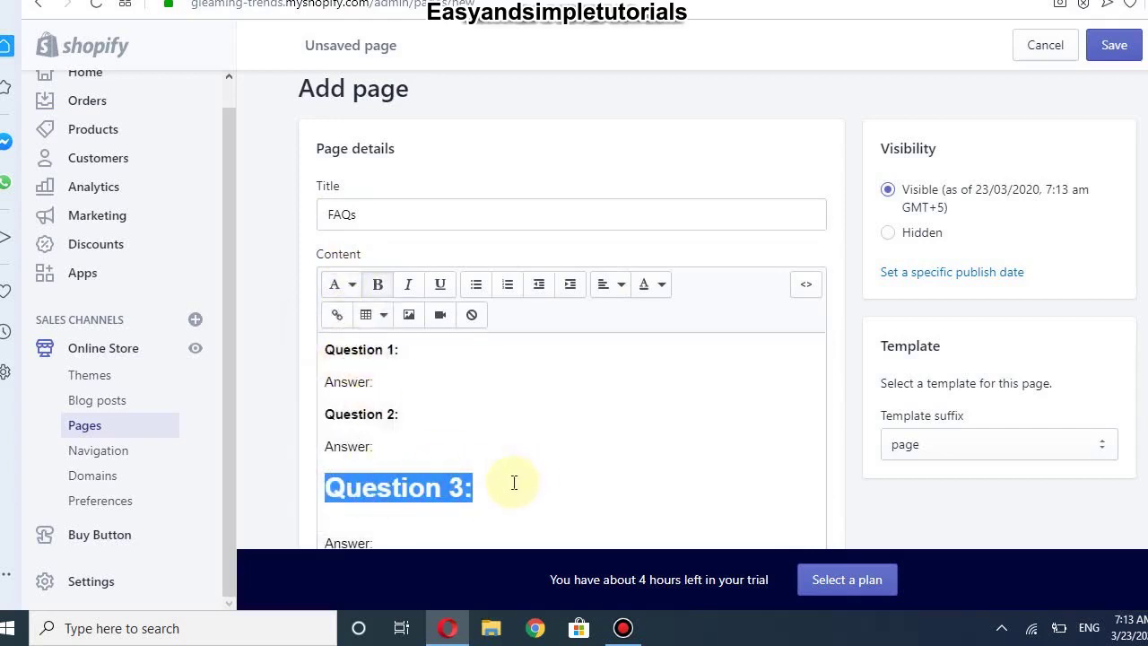
pyautogui.moveTo(513, 484); pyautogui.dragTo(385, 457)
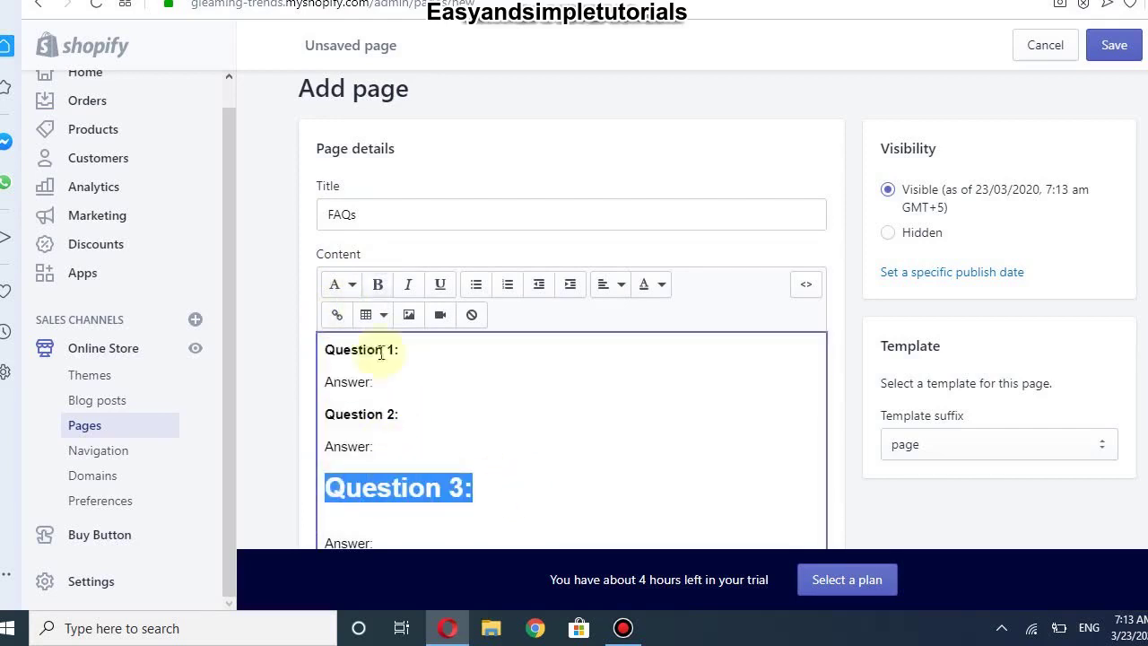
pyautogui.click(350, 285)
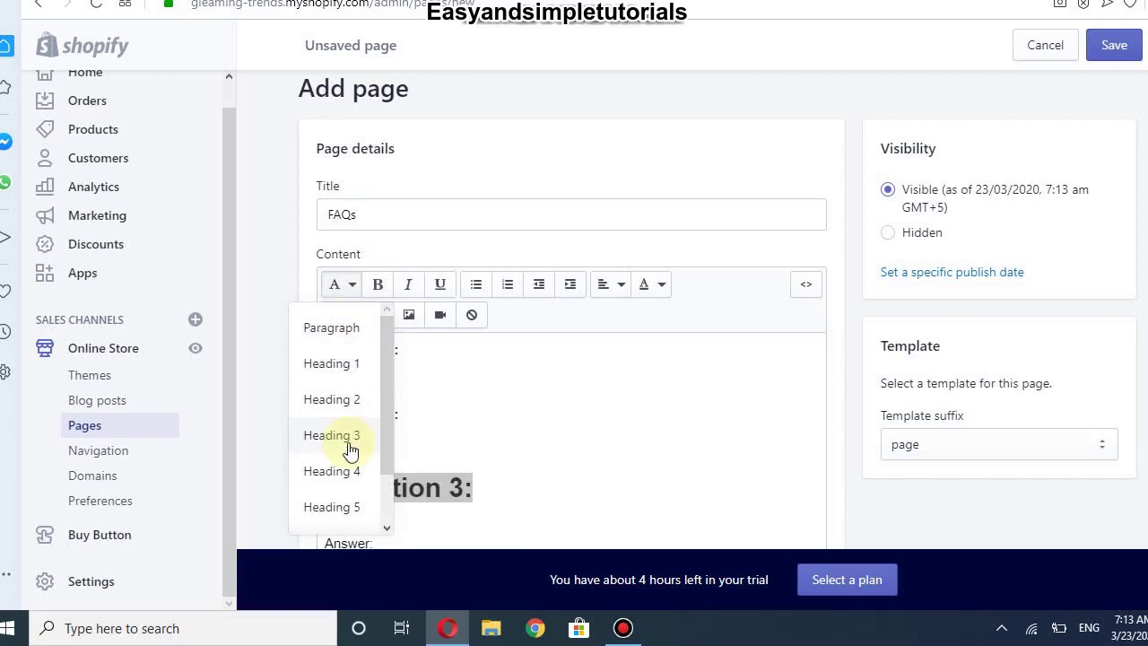
pyautogui.click(349, 481)
pyautogui.click(579, 452)
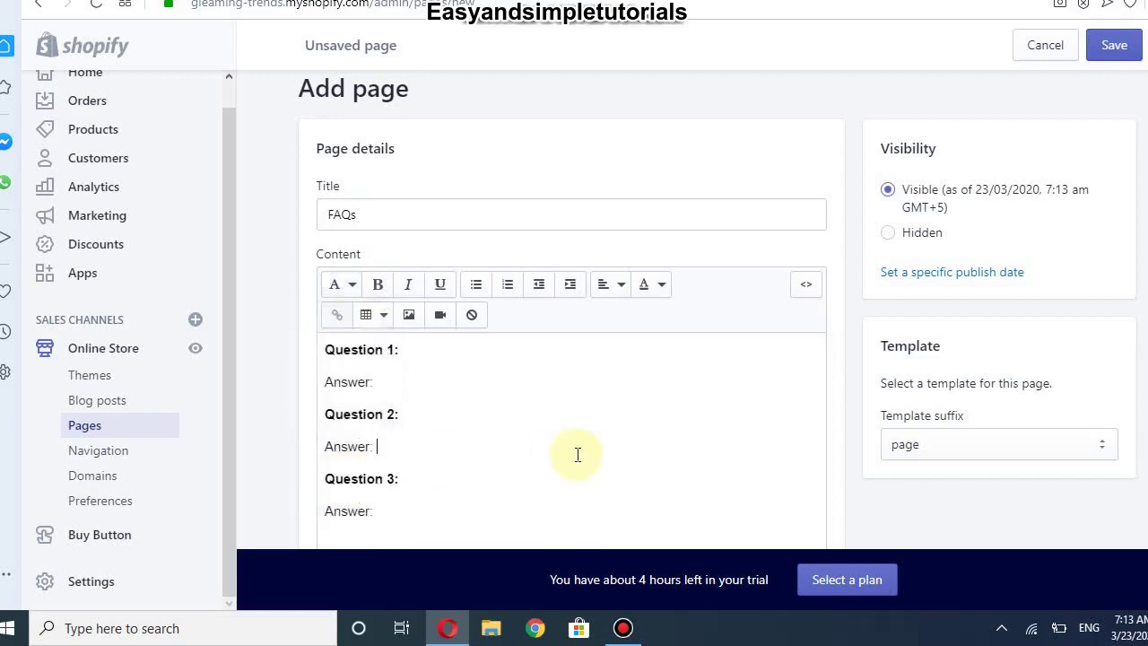
pyautogui.scroll(-1, 1121, 269)
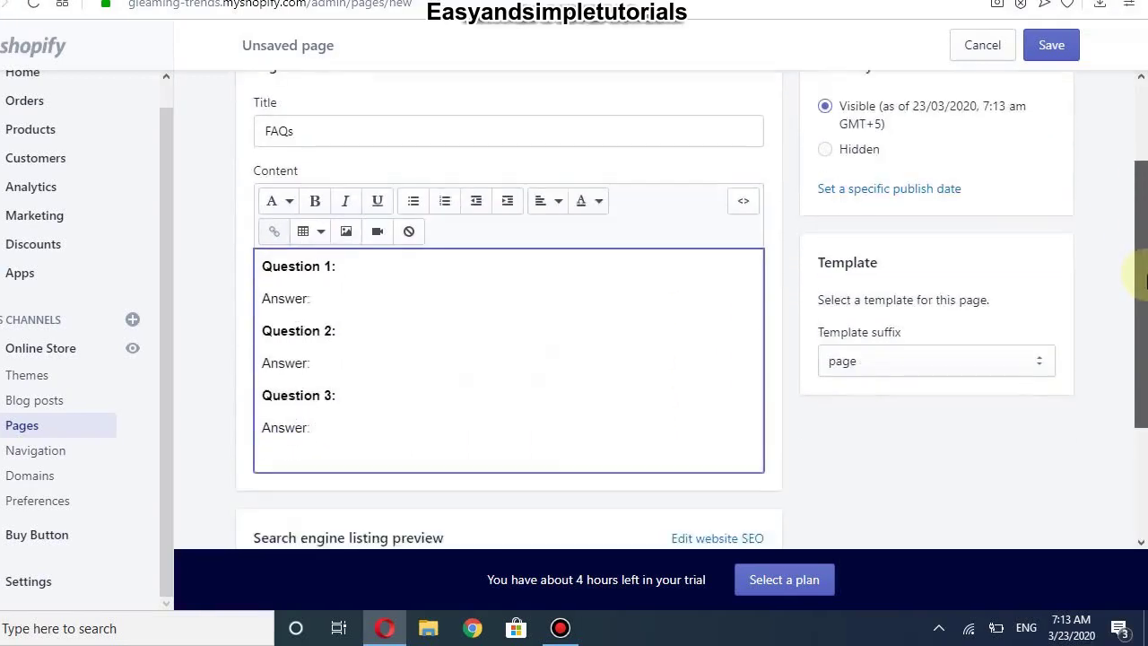
pyautogui.scroll(1, 1121, 286)
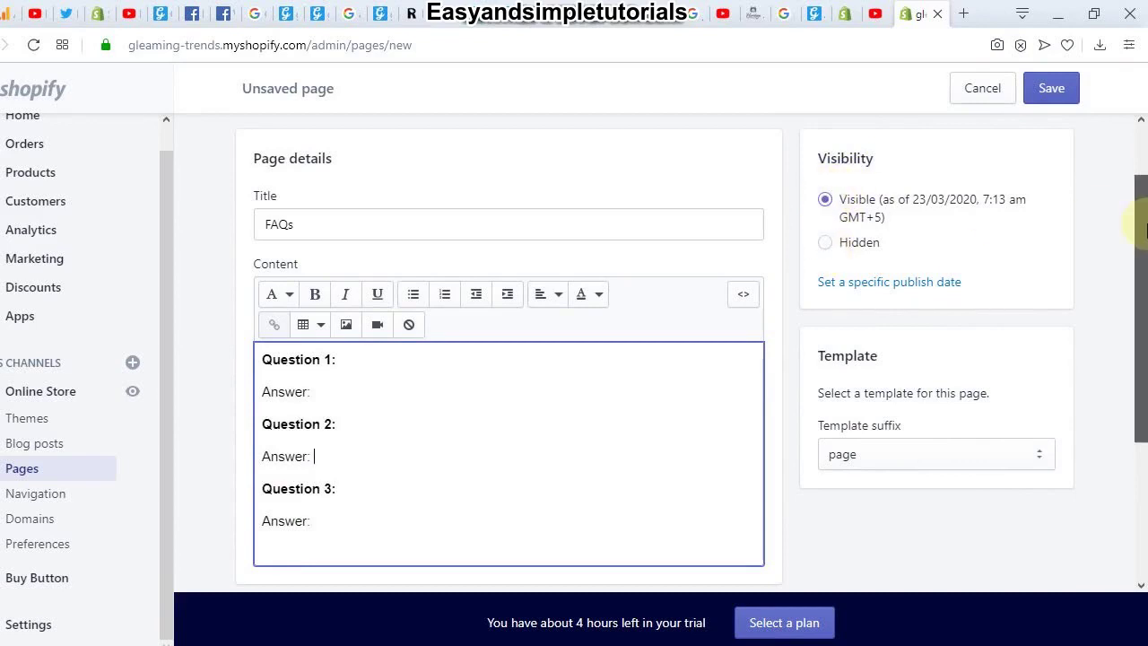
pyautogui.scroll(-1, 1143, 228)
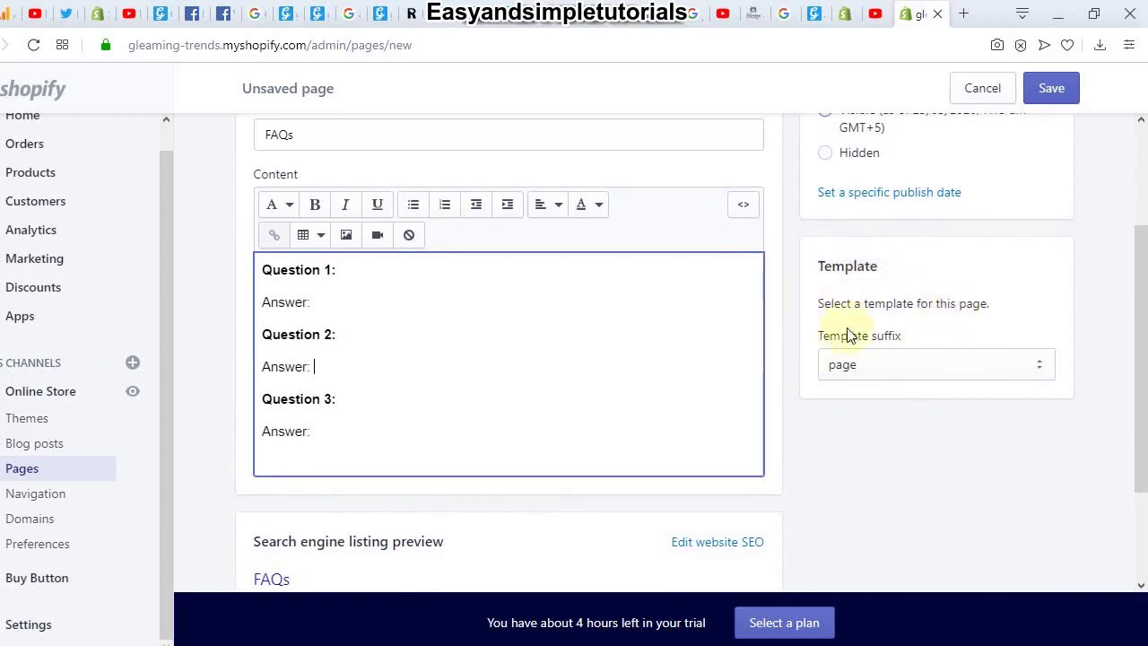
pyautogui.click(915, 366)
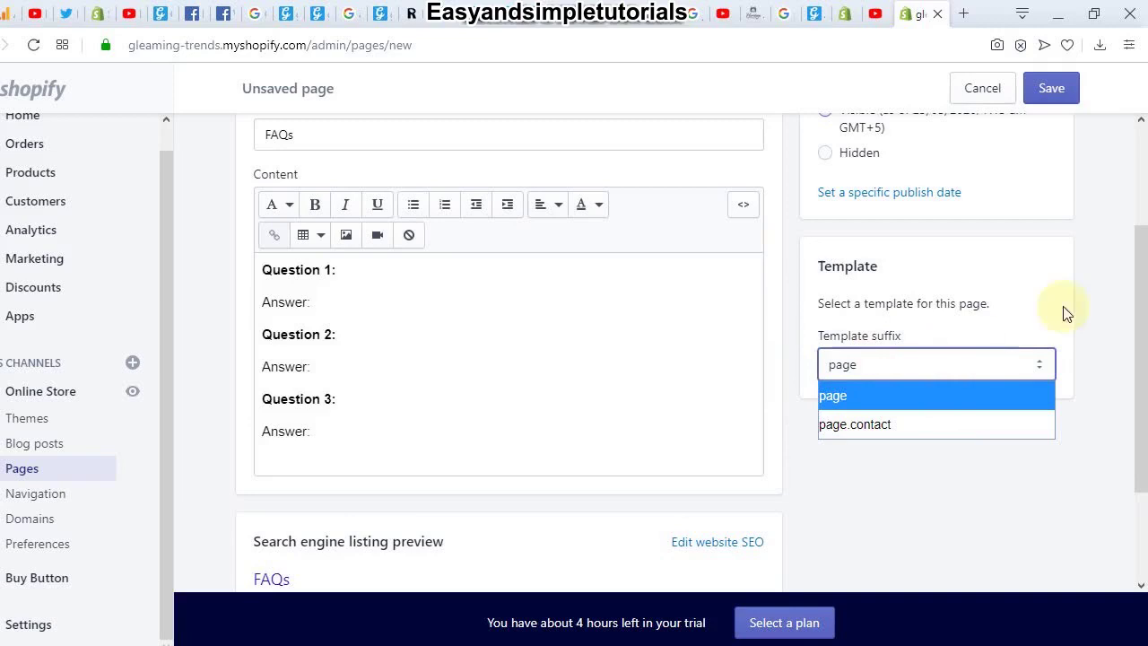
pyautogui.moveTo(1143, 251); pyautogui.dragTo(1138, 312)
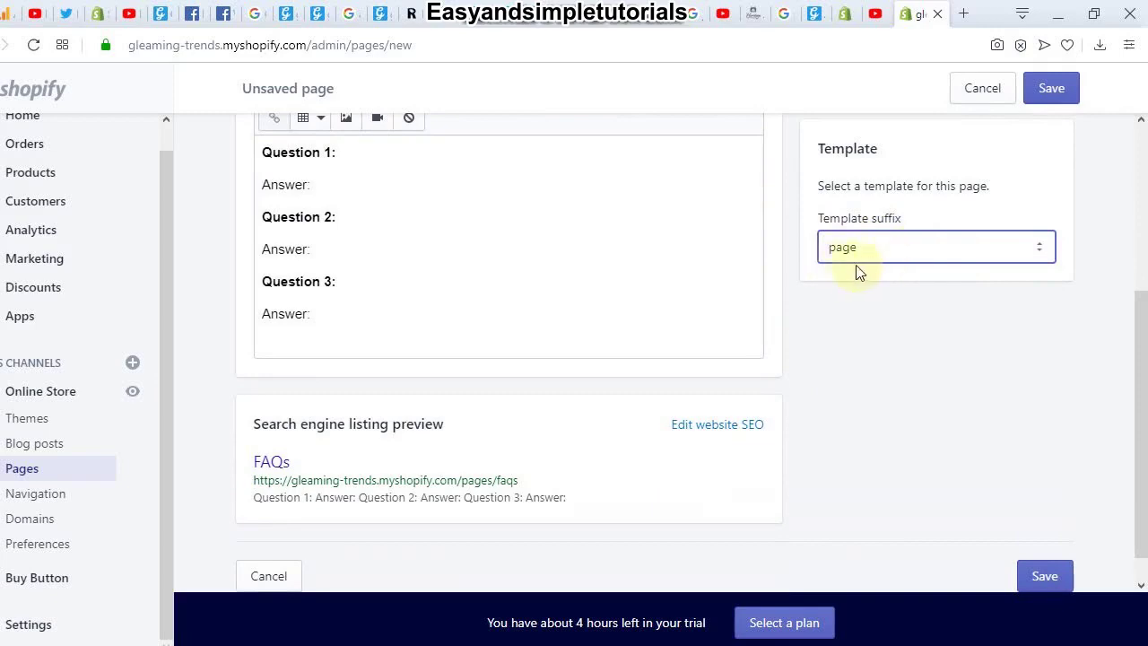
pyautogui.moveTo(1139, 435)
pyautogui.mouseDown()
pyautogui.moveTo(1140, 474)
pyautogui.moveTo(1139, 218)
pyautogui.moveTo(1142, 448)
pyautogui.moveTo(1143, 230)
pyautogui.moveTo(1138, 440)
pyautogui.mouseUp()
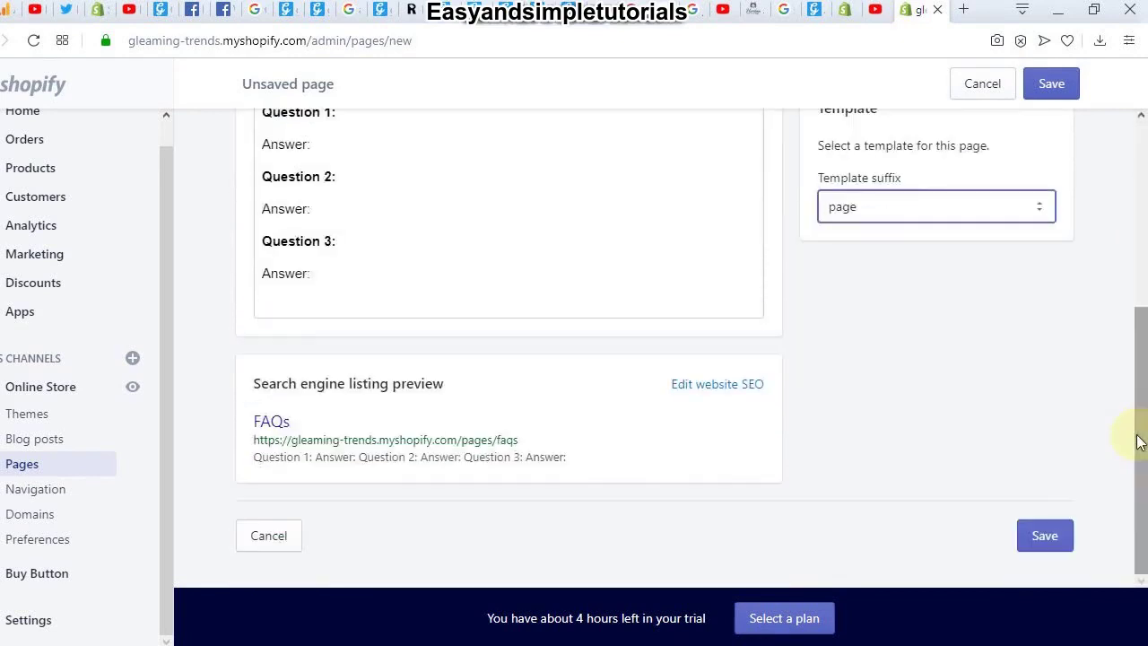
# Step: Save the FAQs page so it is created and visible as of 23/03/2020, 7:14 am
pyautogui.click(1033, 503)
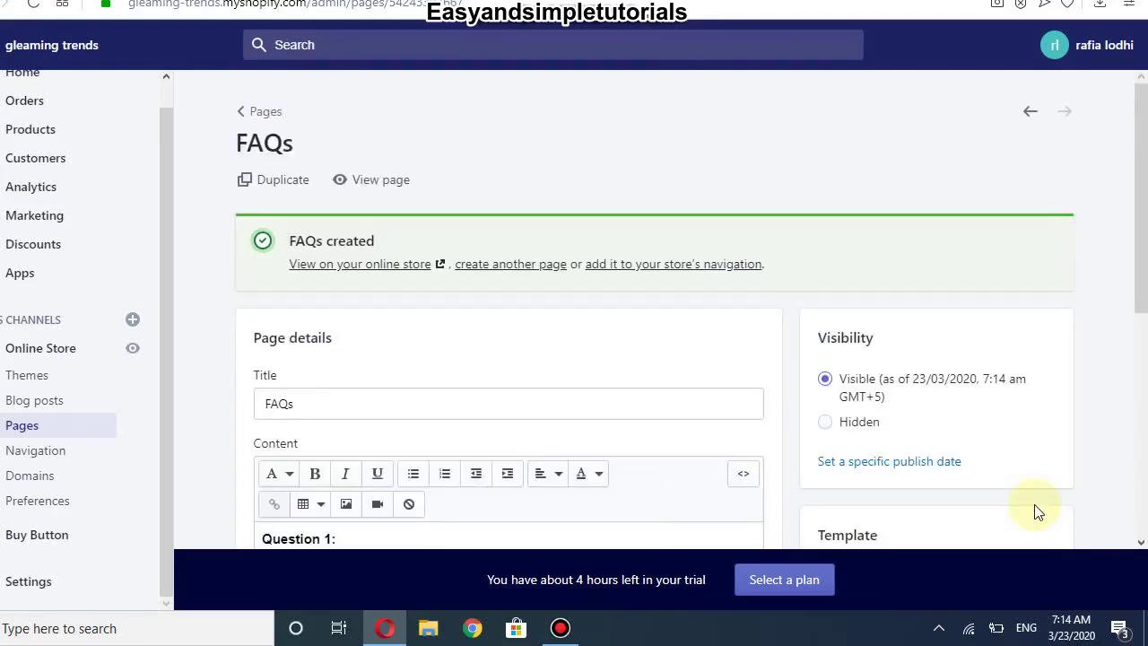
pyautogui.moveTo(1137, 239); pyautogui.dragTo(1143, 315)
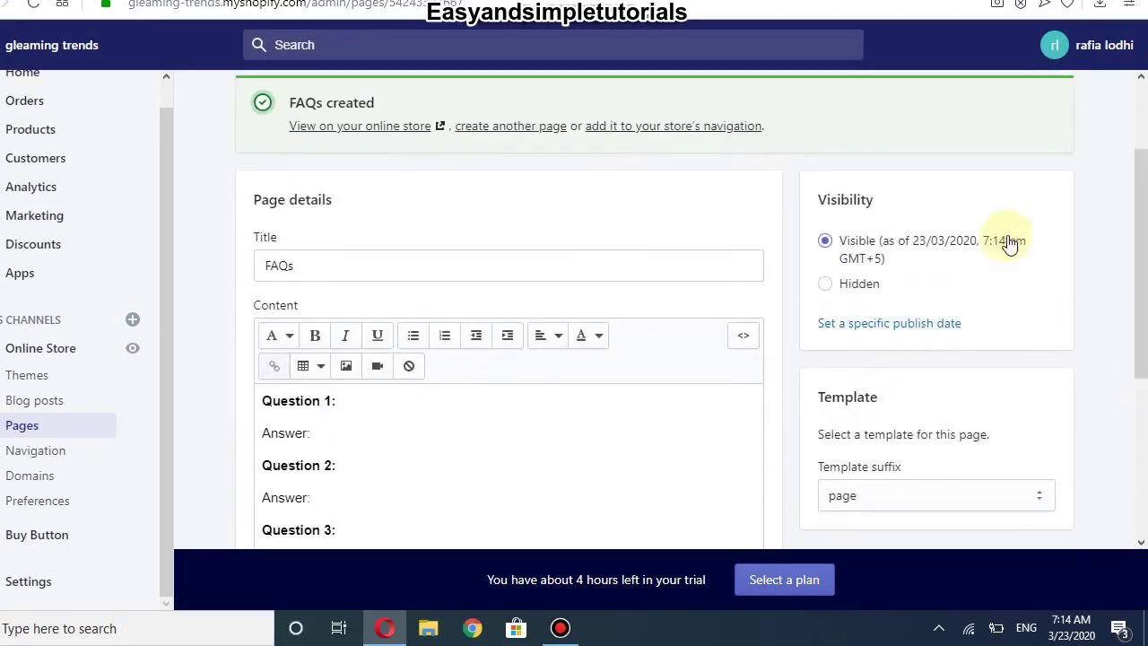
pyautogui.moveTo(1142, 237); pyautogui.dragTo(1143, 170)
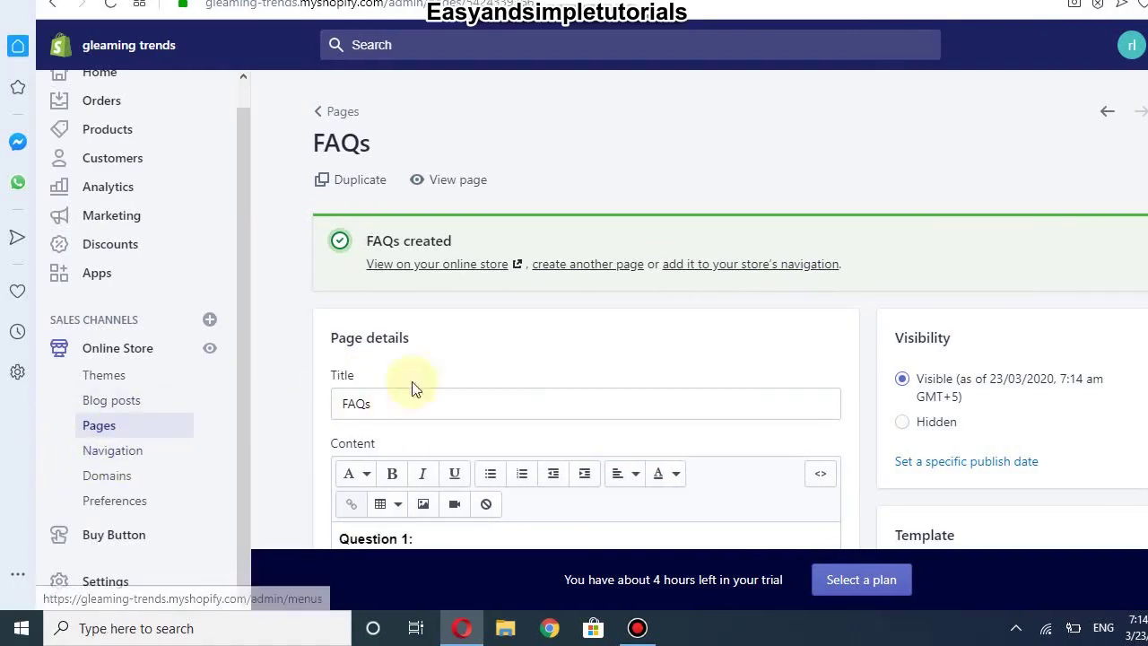
# Step: Go to Online Store > Navigation and open the Footer menu
pyautogui.click(119, 453)
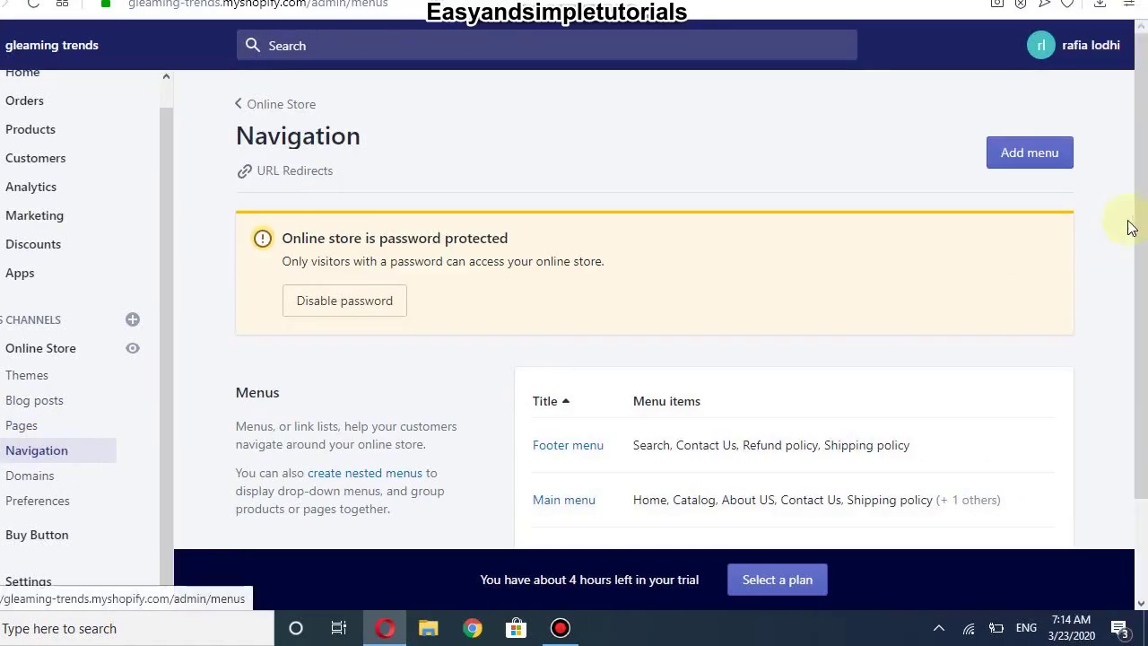
pyautogui.moveTo(1145, 217); pyautogui.dragTo(1145, 276)
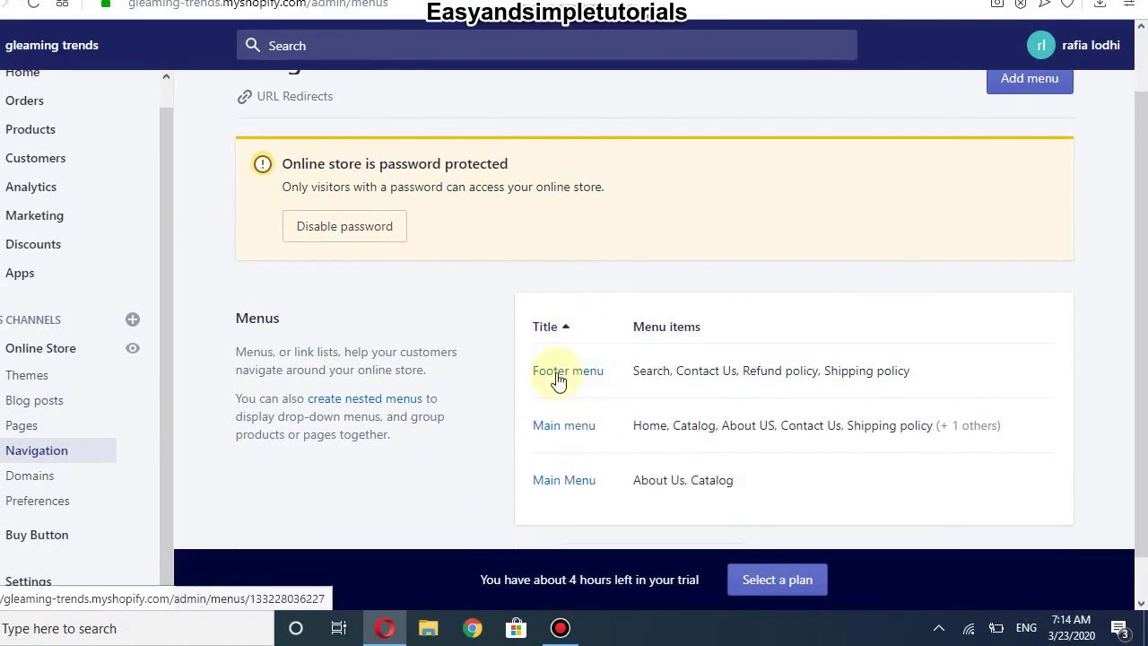
pyautogui.click(597, 378)
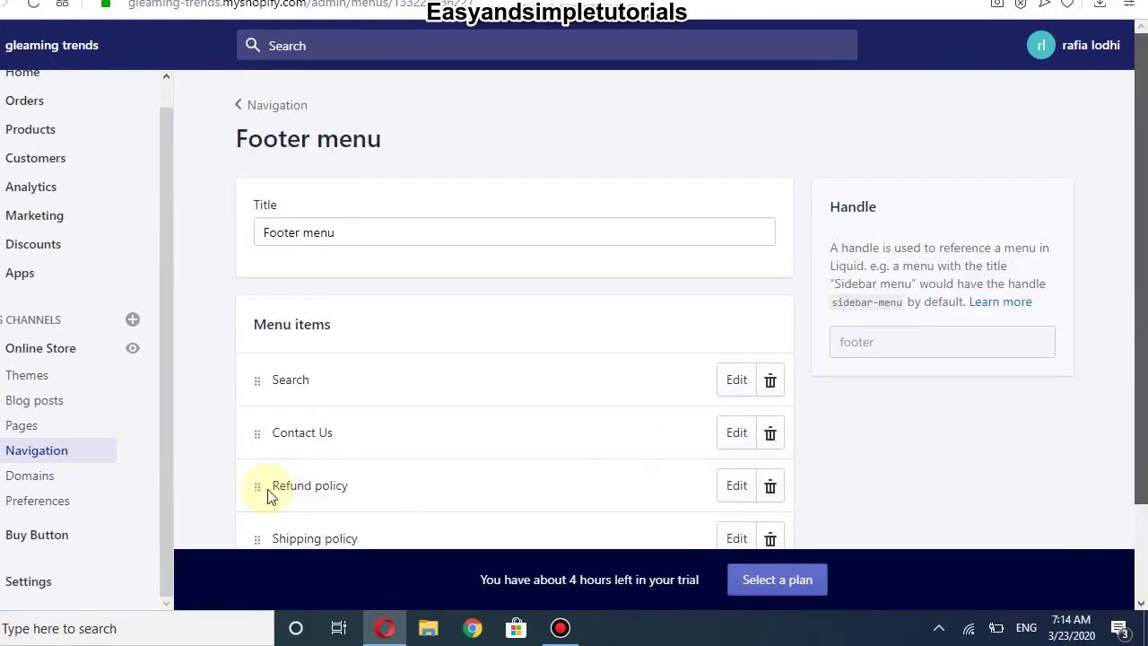
pyautogui.scroll(-3, 1135, 154)
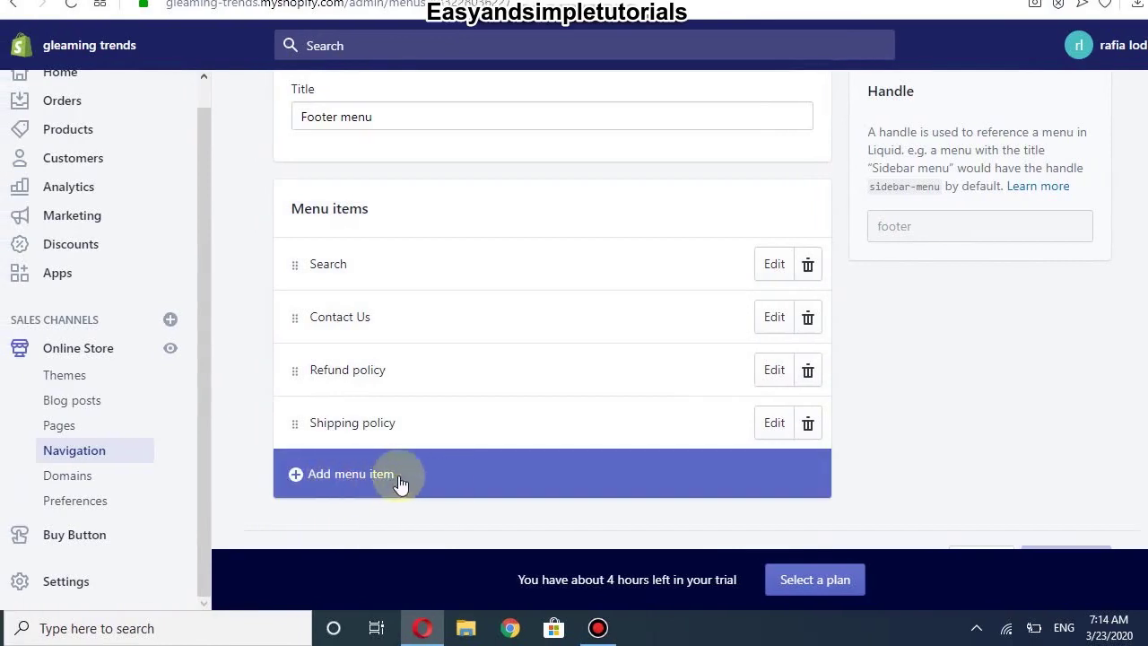
# Step: Add a 'FAQs' footer menu item linked to Pages > FAQs
pyautogui.click(400, 482)
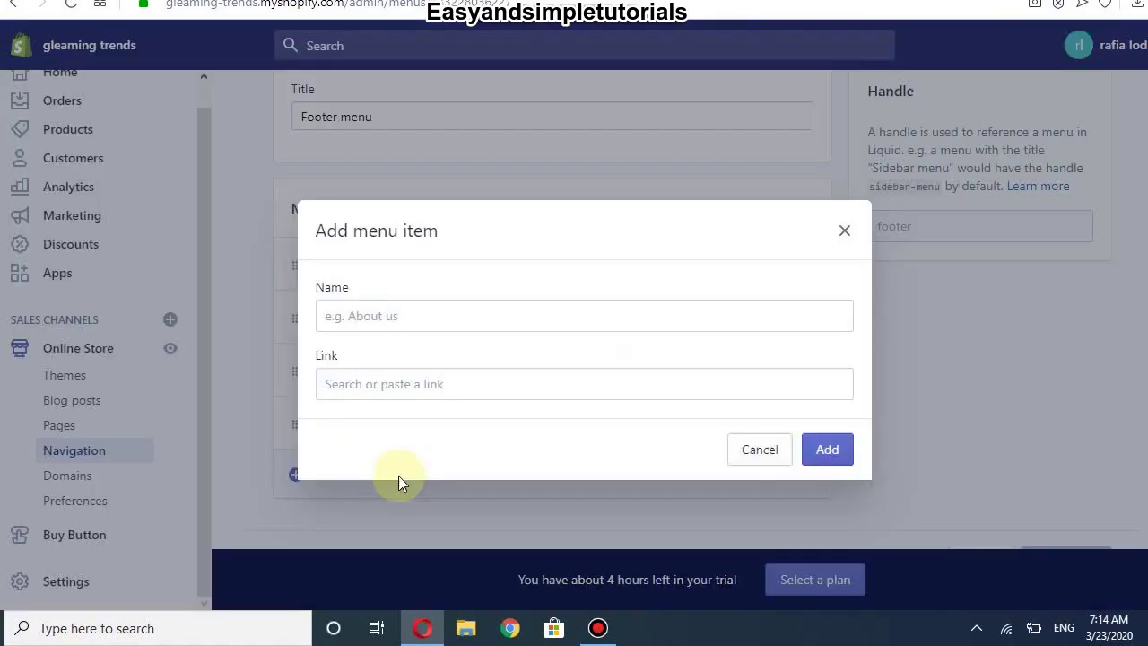
pyautogui.click(397, 315)
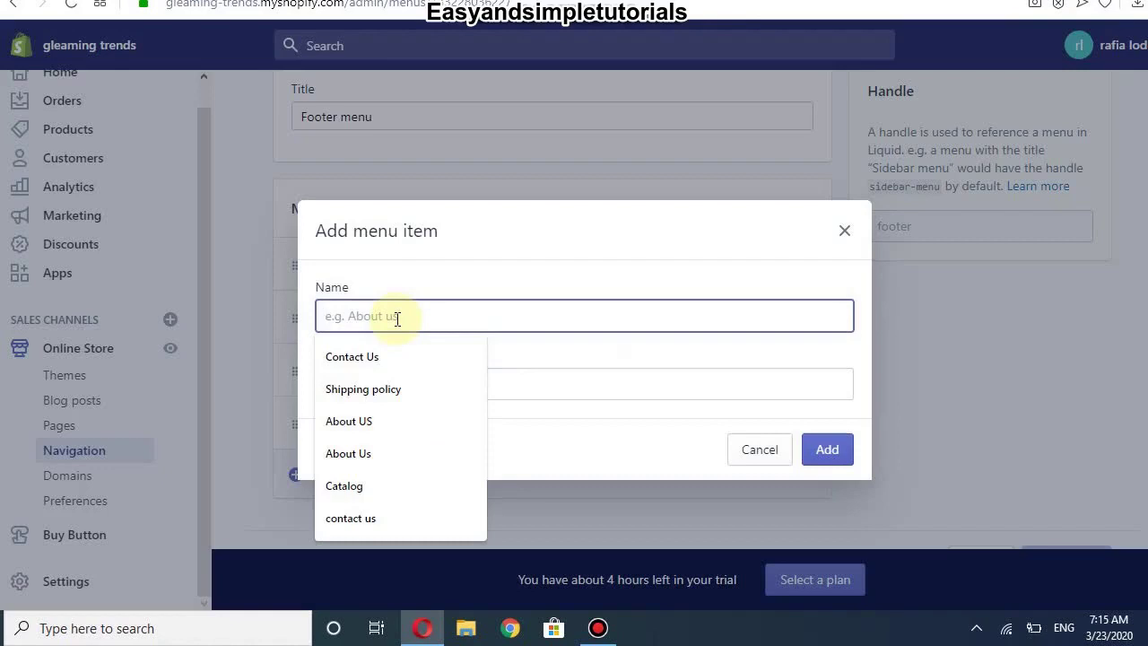
pyautogui.write('FAQs')
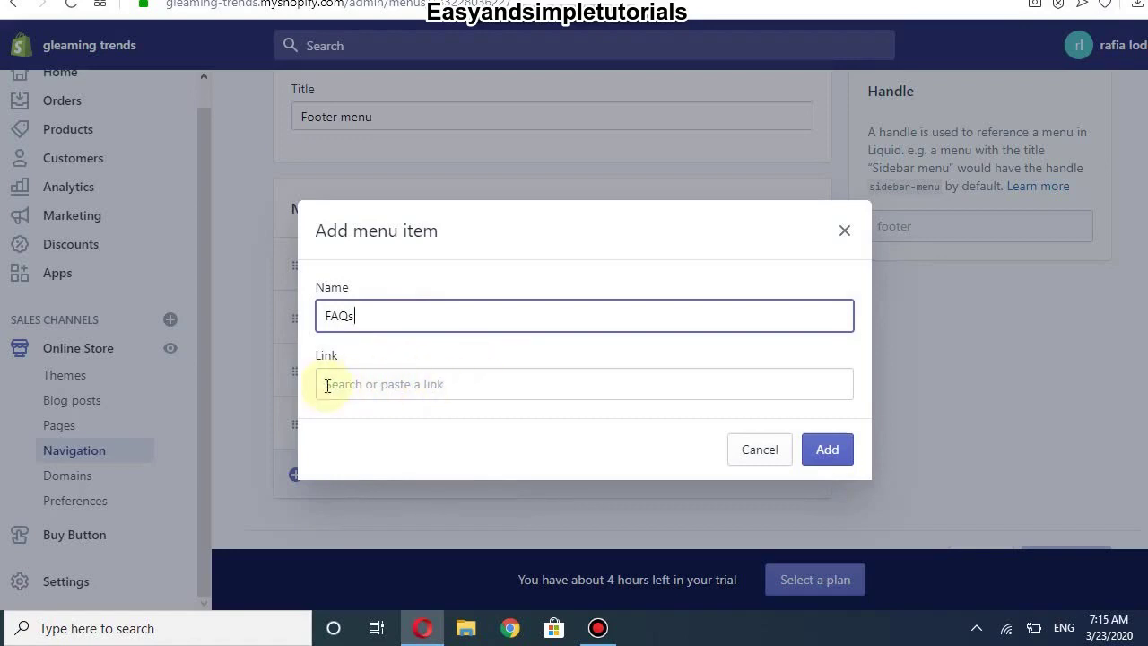
pyautogui.click(357, 383)
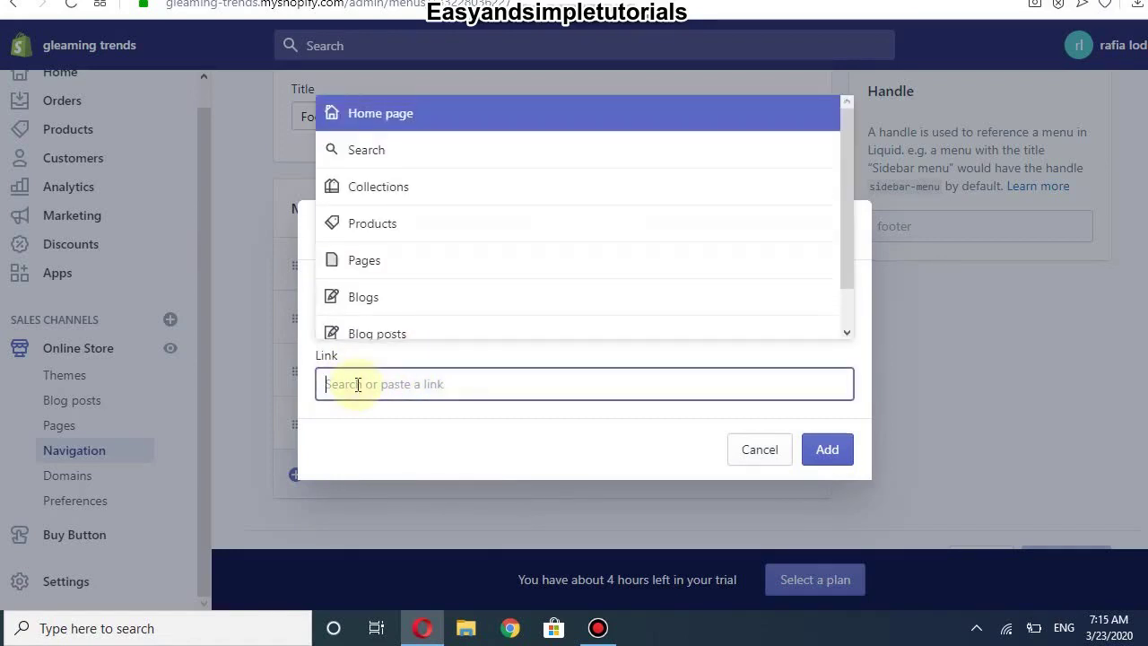
pyautogui.click(374, 275)
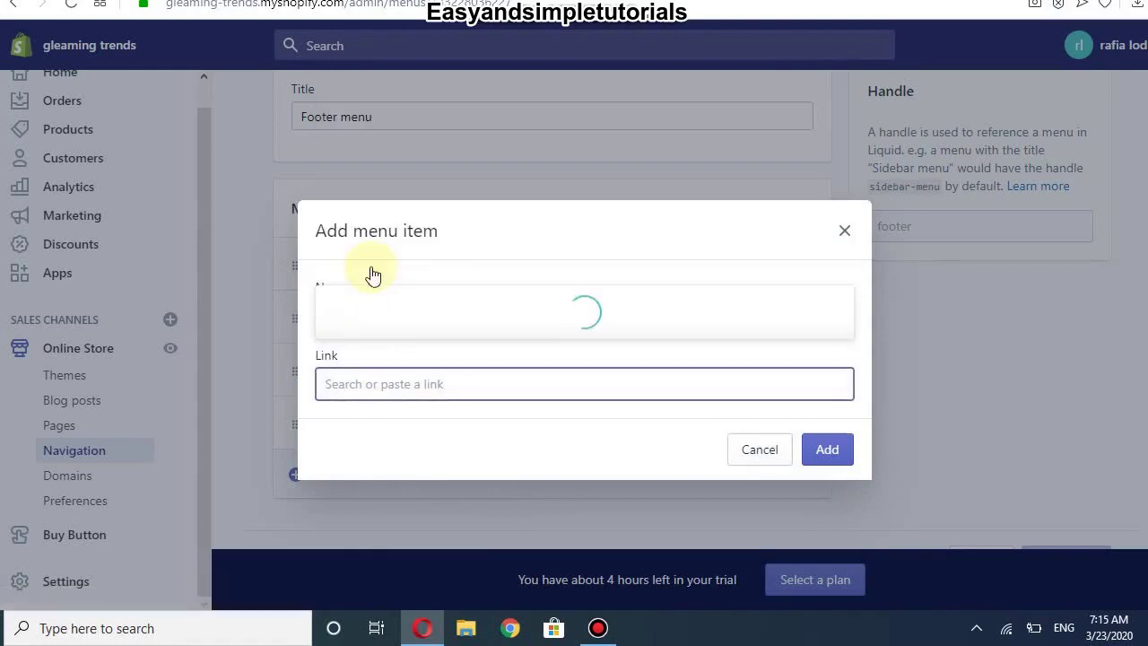
pyautogui.click(385, 248)
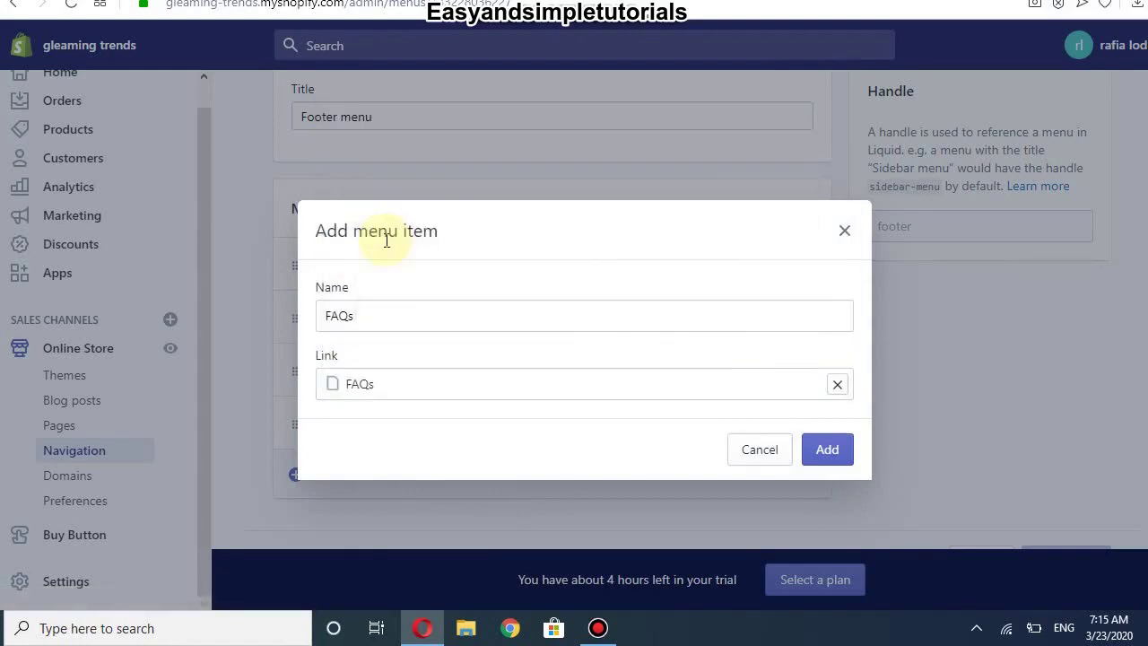
pyautogui.click(831, 448)
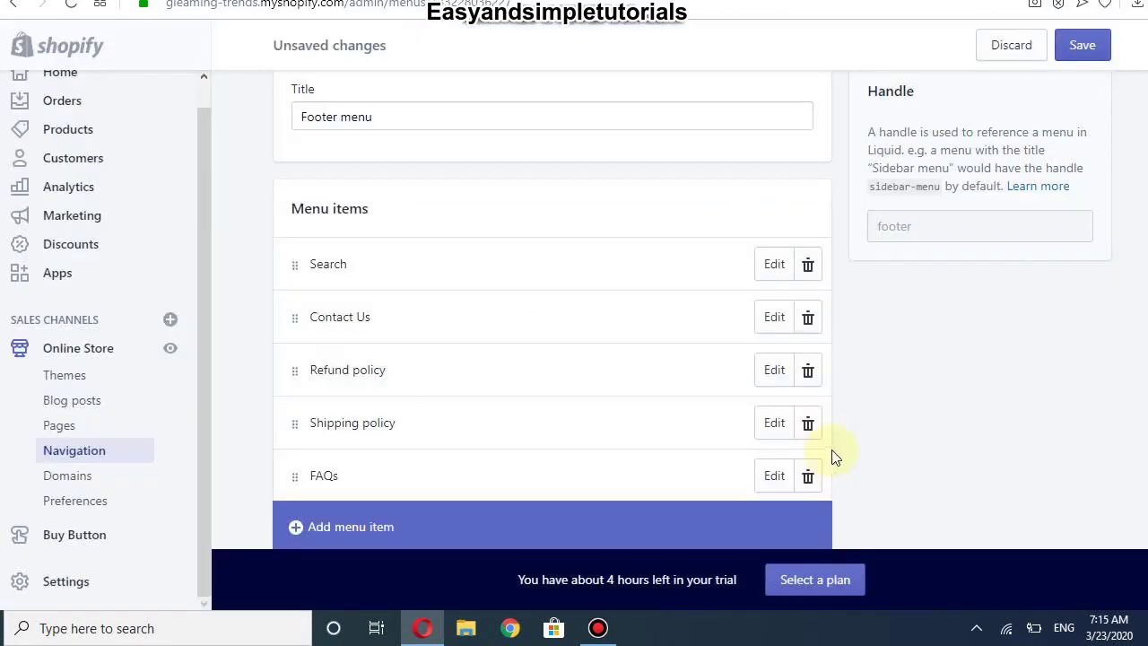
pyautogui.scroll(2, 551, 359)
# Step: Save the footer menu with the new FAQs link and view the live Gleaming-trends storefront
pyautogui.click(1084, 46)
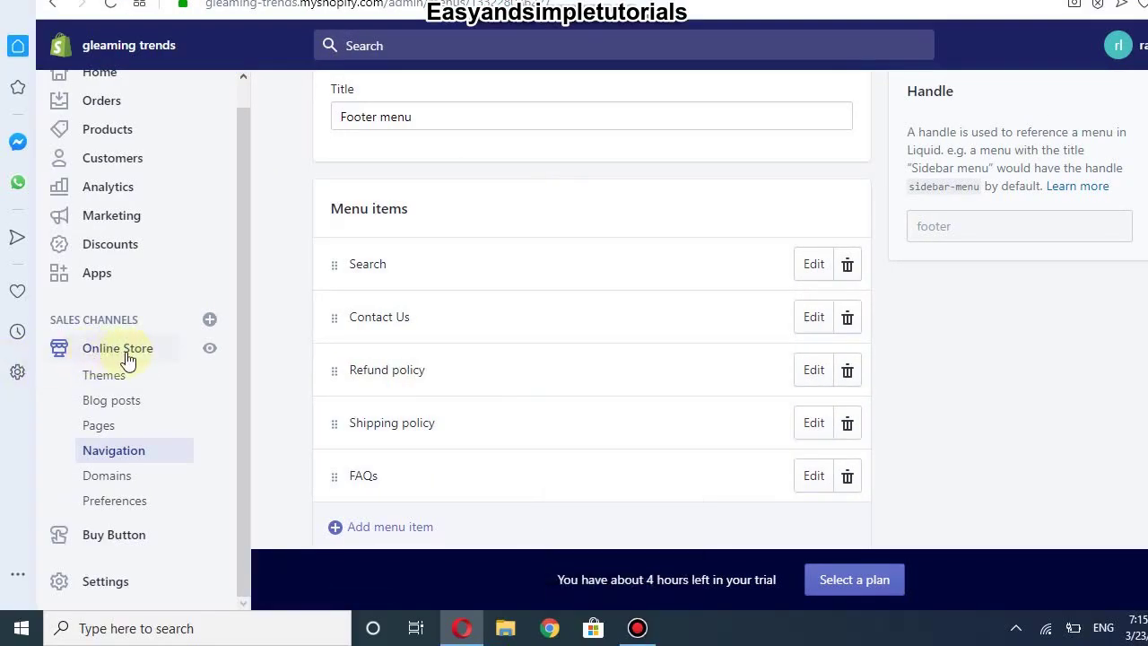
pyautogui.click(210, 350)
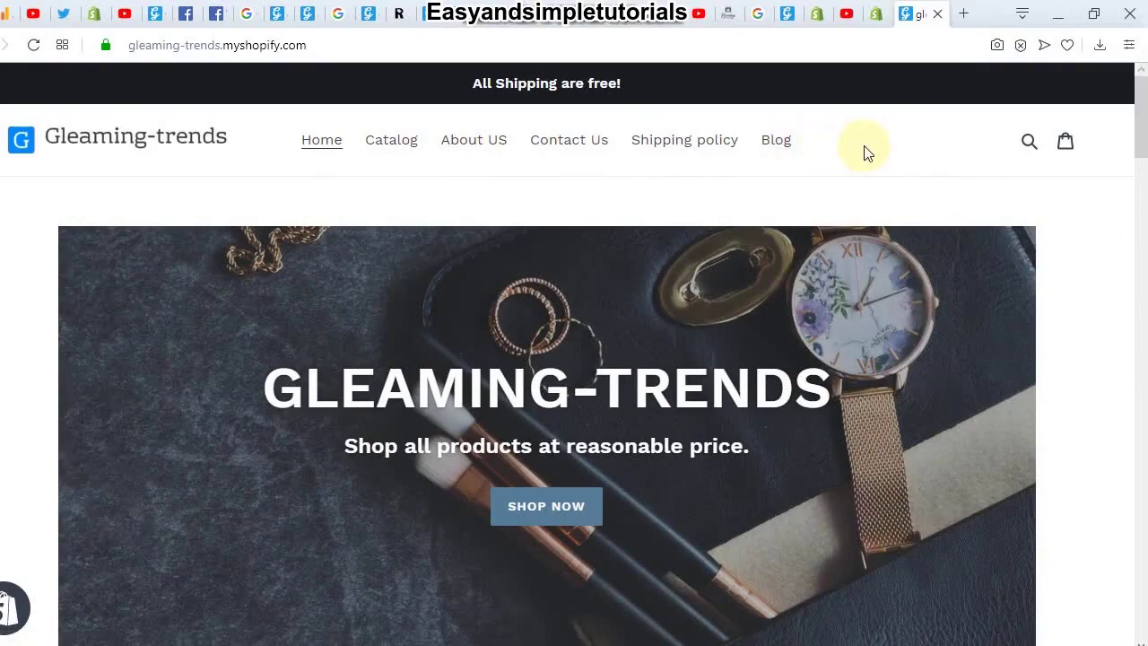
# Step: Follow the footer's FAQs link to check Questions 1–3 and their answers on the live page
pyautogui.moveTo(1144, 139); pyautogui.dragTo(1144, 567)
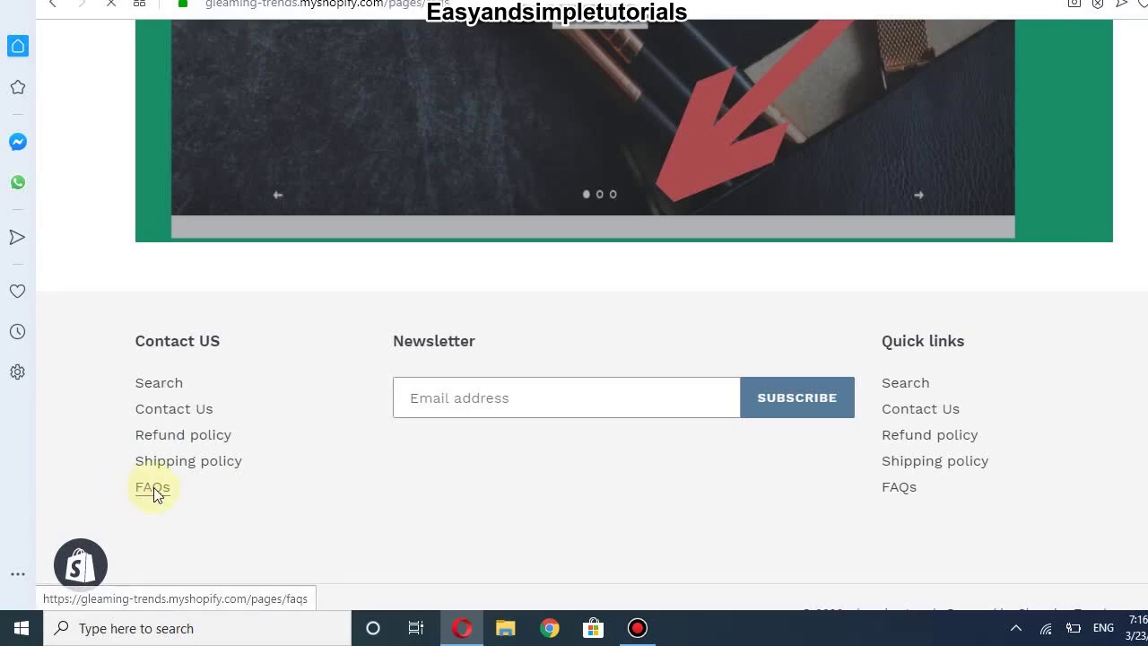
pyautogui.click(154, 489)
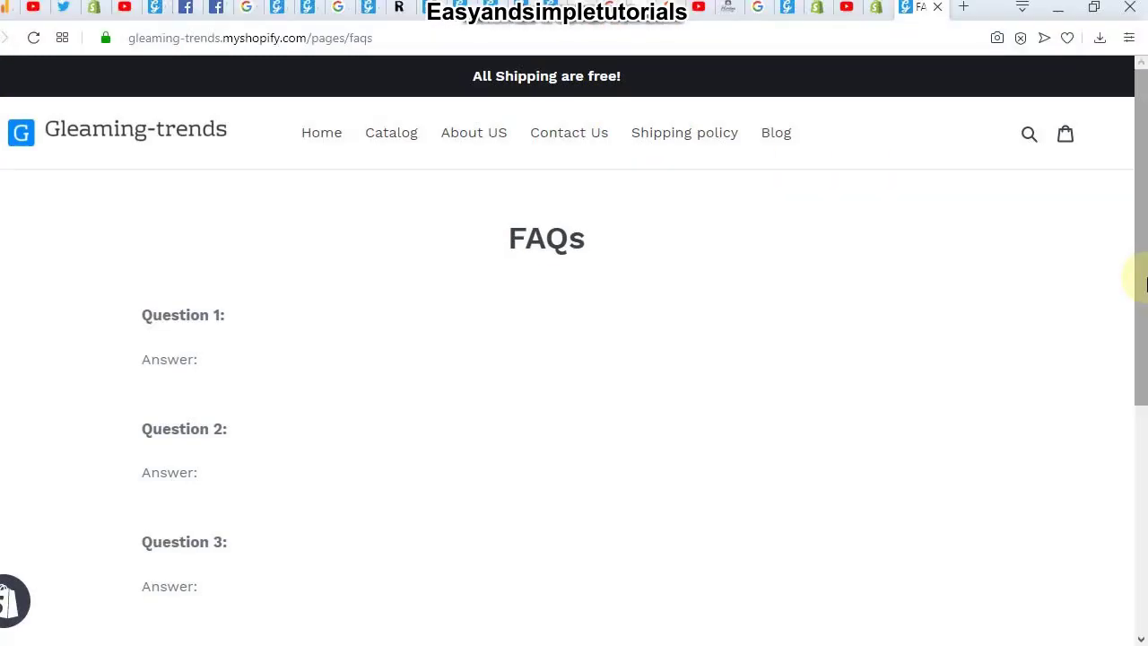
pyautogui.scroll(-2, 1139, 377)
pyautogui.scroll(1, 1138, 358)
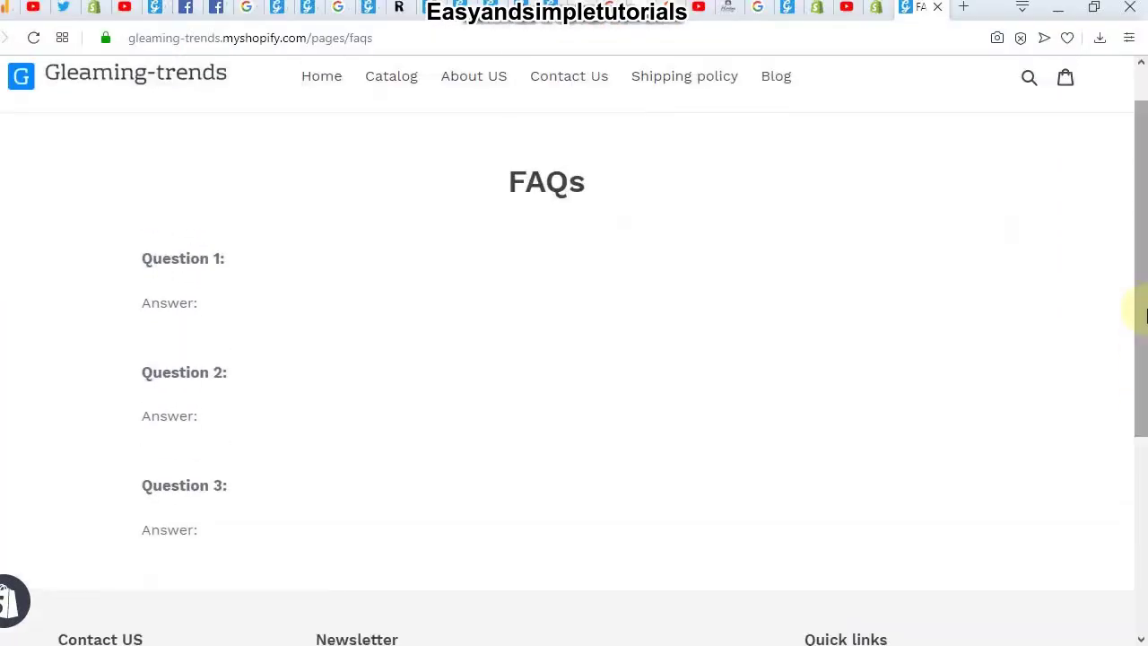